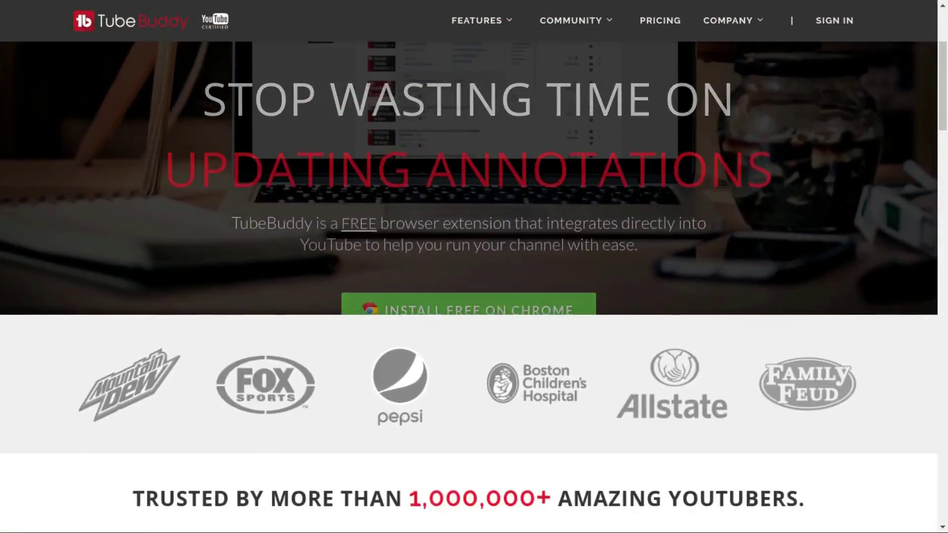
Step: Look through the TubeBuddy home page, from the customer testimonials to the YouTube tool overview and the For Creators and For Brands sections
scroll(473, 286, "down", 8)
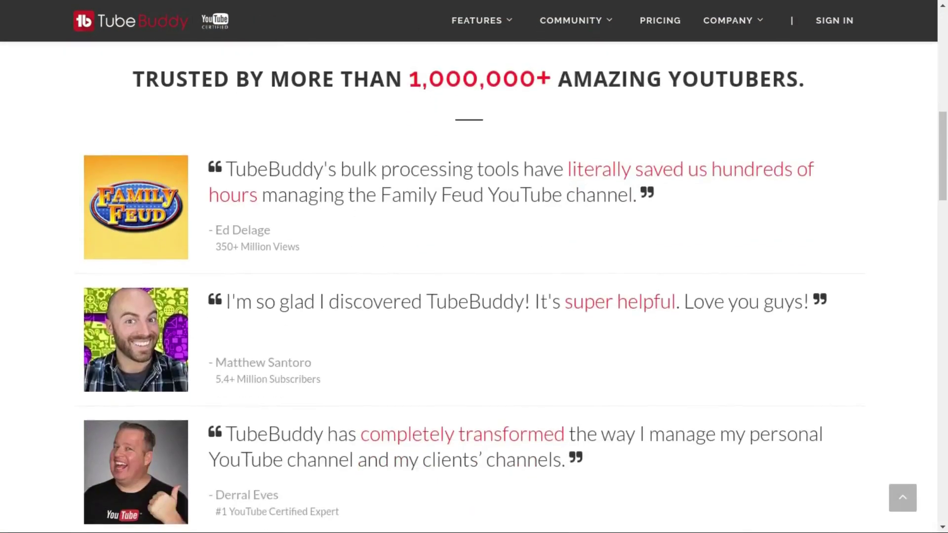
scroll(473, 286, "down", 6)
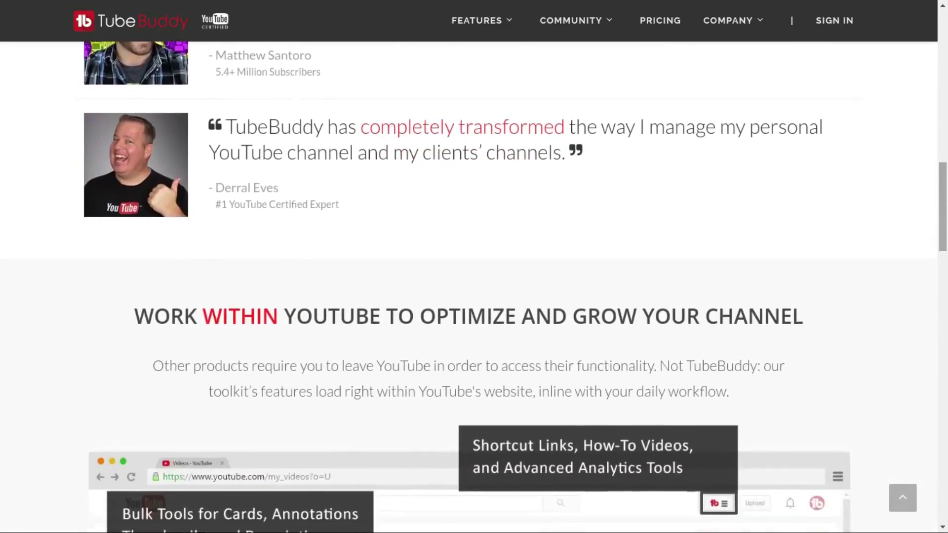
scroll(474, 286, "down", 4)
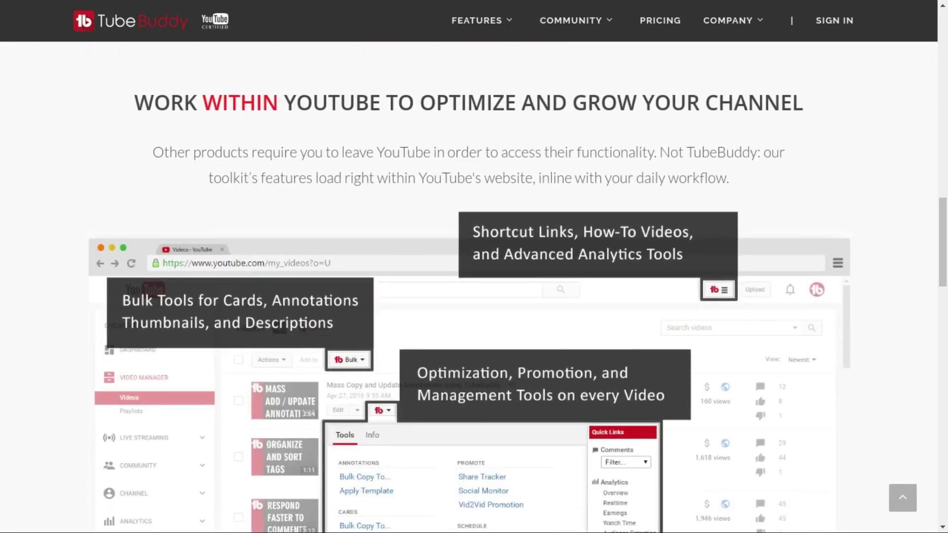
scroll(474, 286, "down", 2)
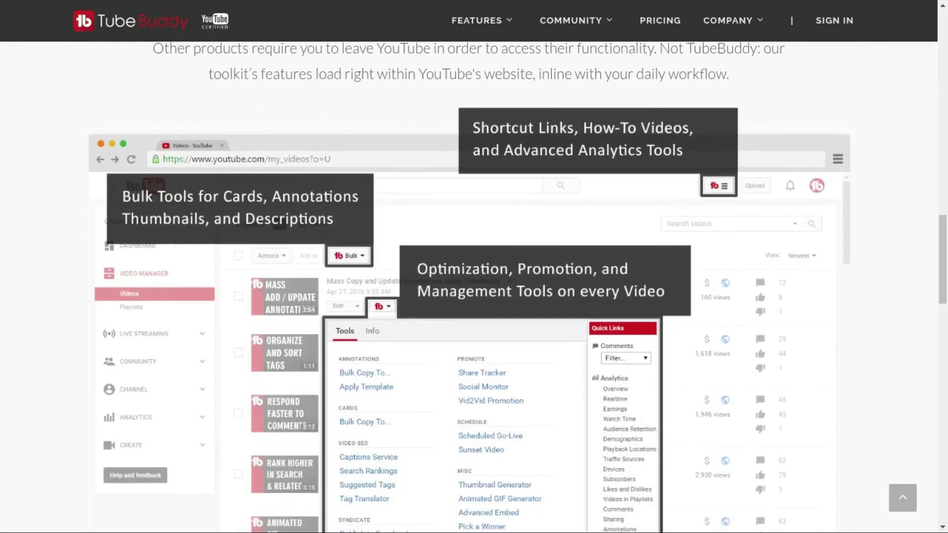
scroll(474, 286, "down", 6)
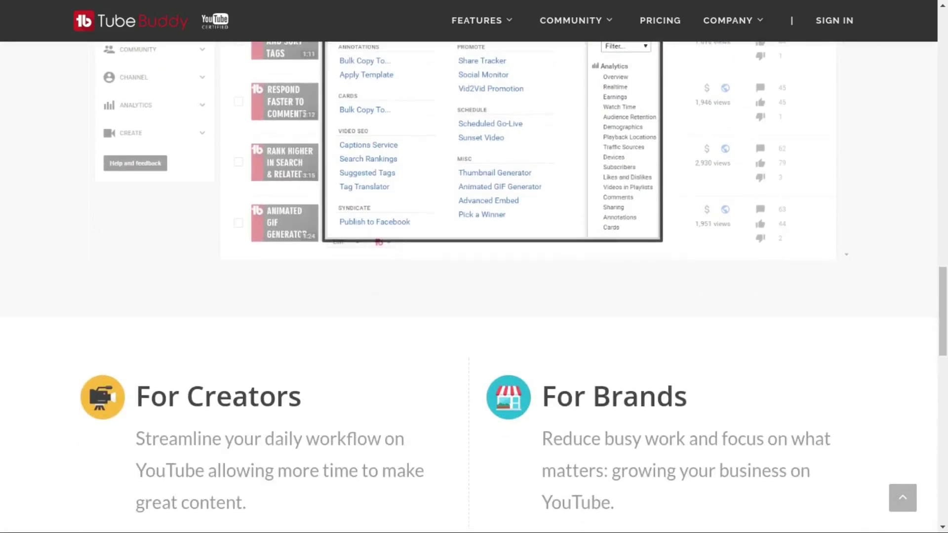
scroll(473, 286, "down", 4)
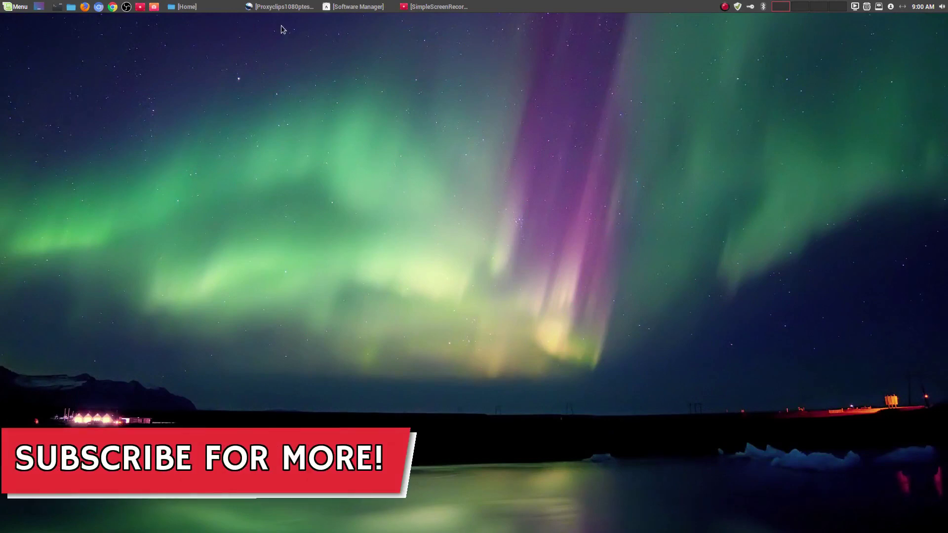
Step: Switch to the Proxyclips1080ptest project in OpenShot and check which Sound & Video applications are installed
left_click(280, 7)
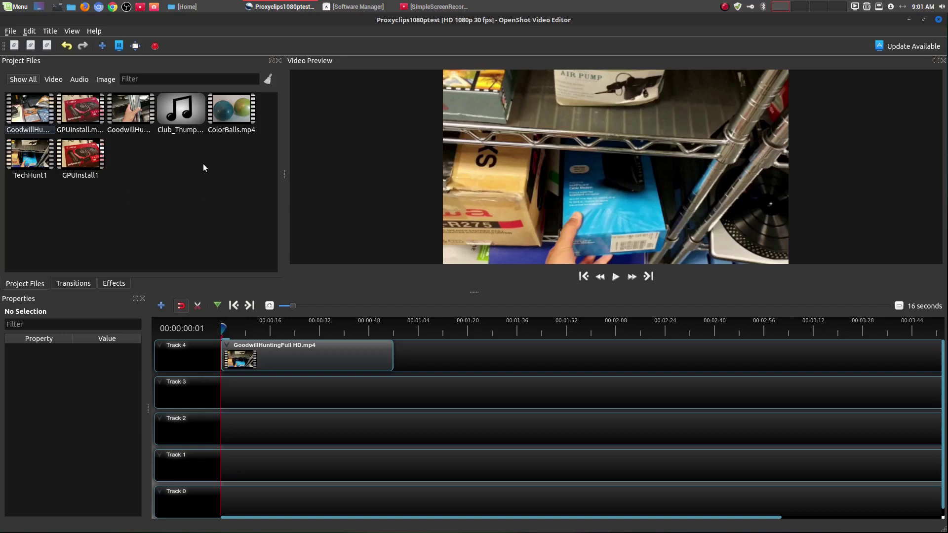
key("super")
mouse_move(87, 156)
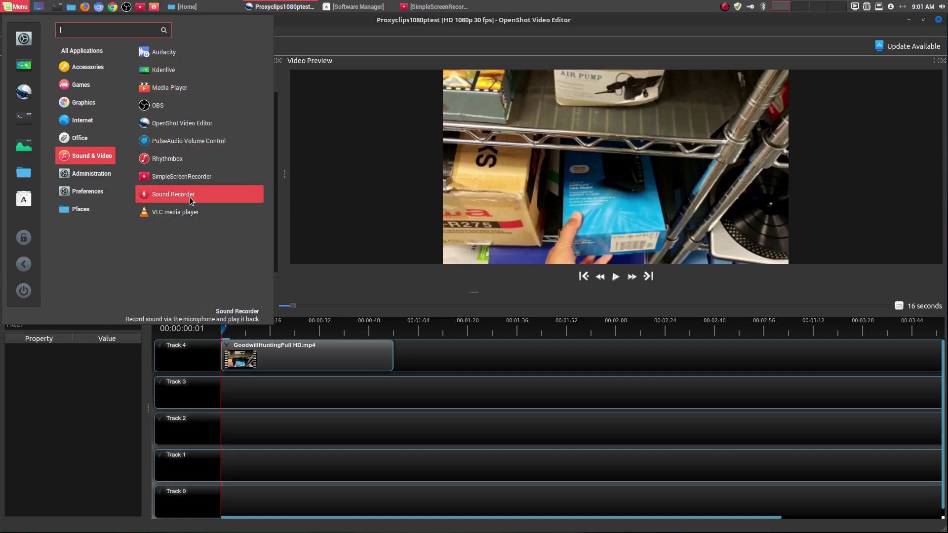
Step: Search Software Manager for "sound recorder" and view the details of the Gnome-sound-recorder package
left_click(356, 7)
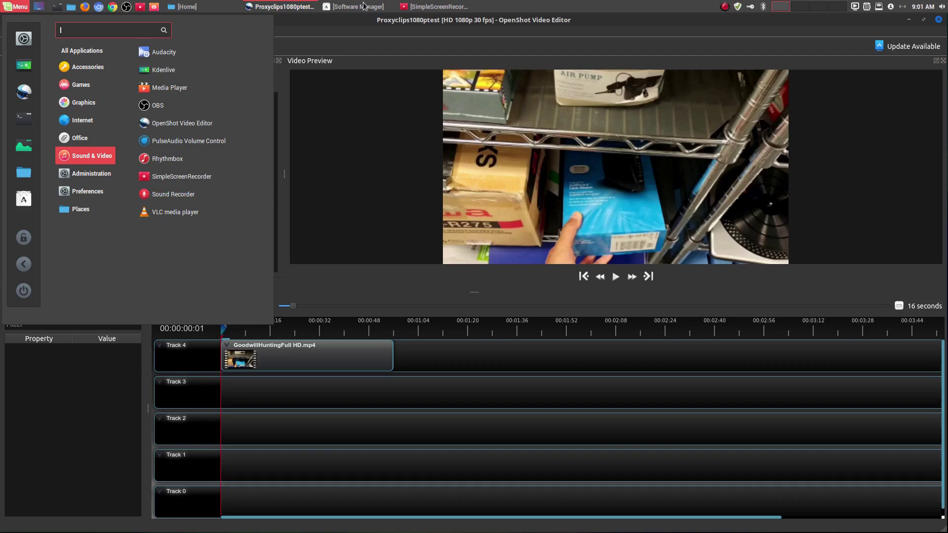
left_click(626, 147)
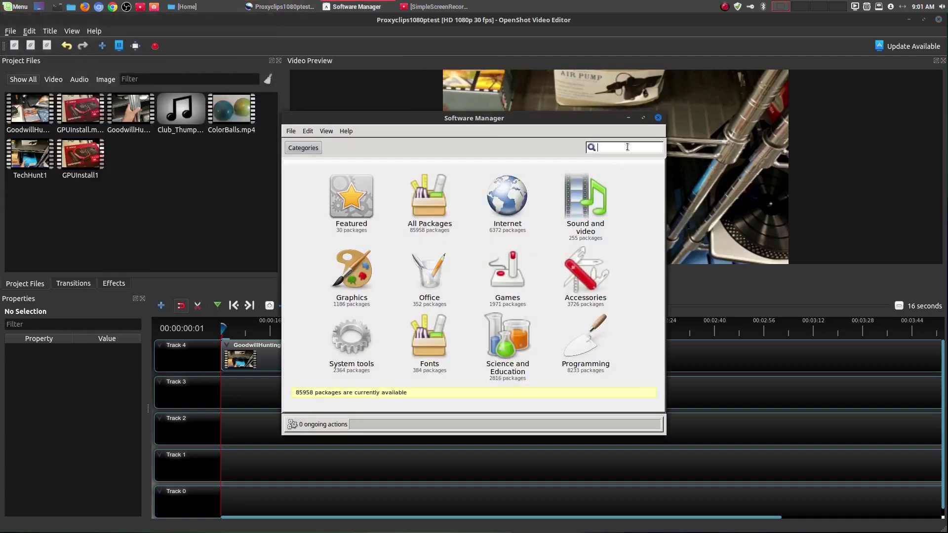
type("sound recorder")
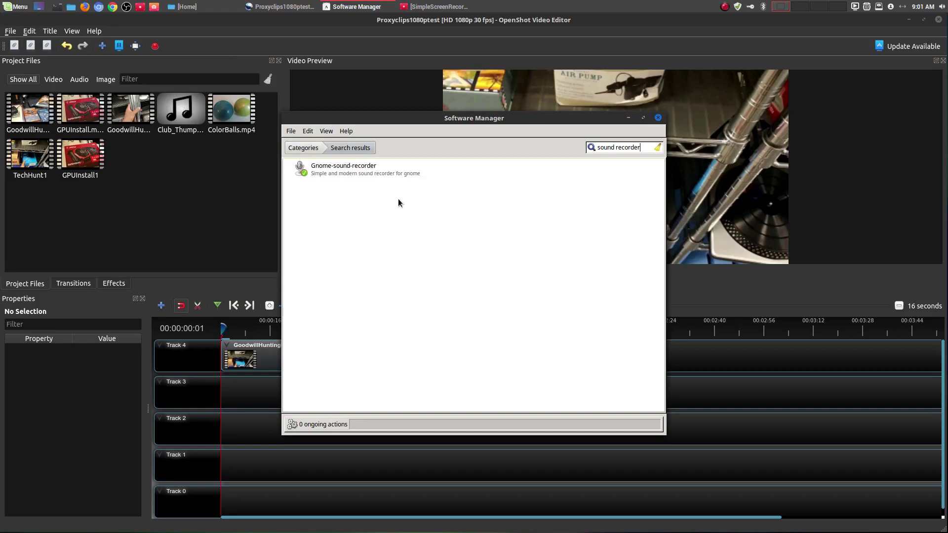
left_click(366, 164)
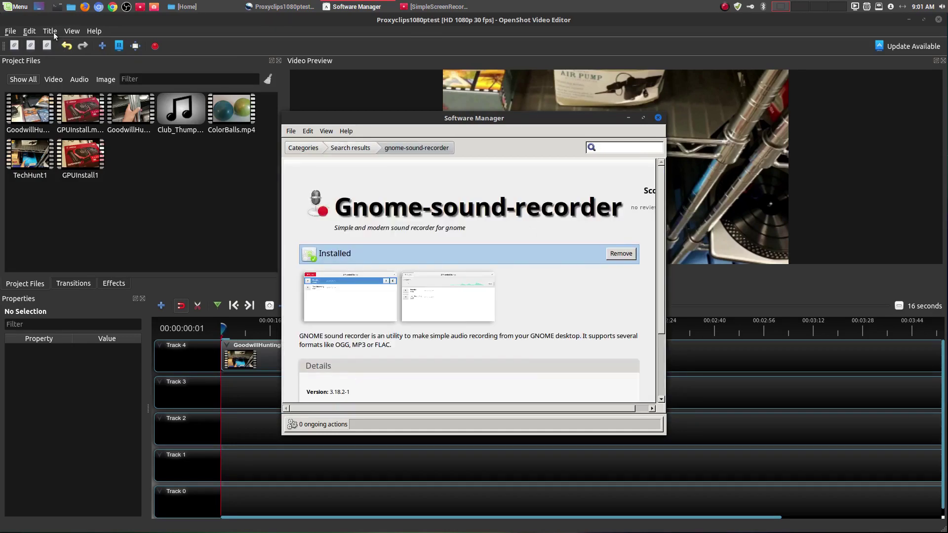
Step: Launch Sound Recorder, reposition its window over the desktop and select the existing Clip 1 recording
left_click(17, 7)
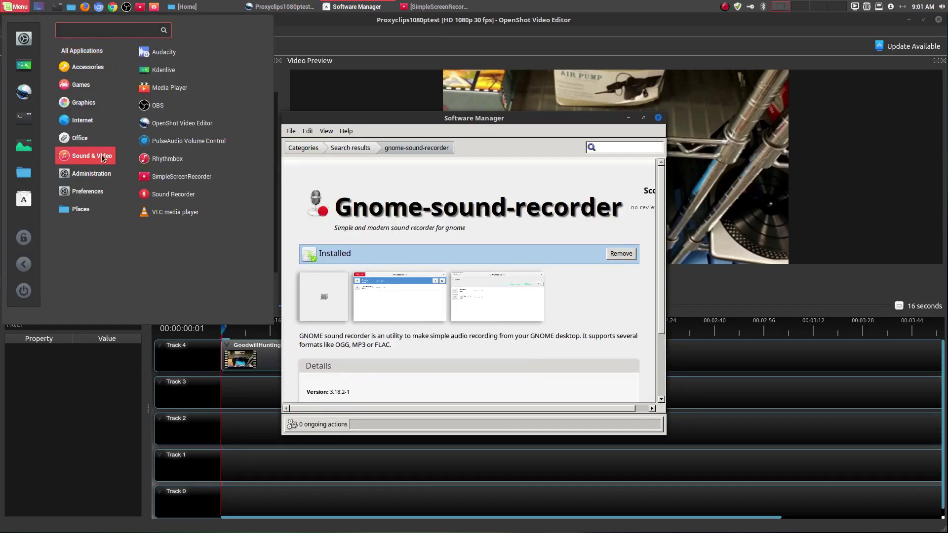
left_click(170, 194)
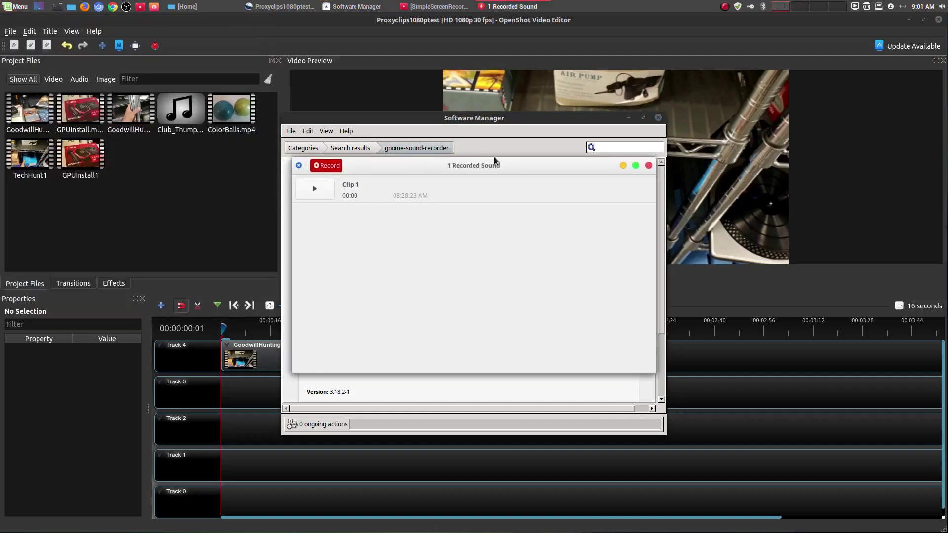
left_click_drag(511, 168, 607, 180)
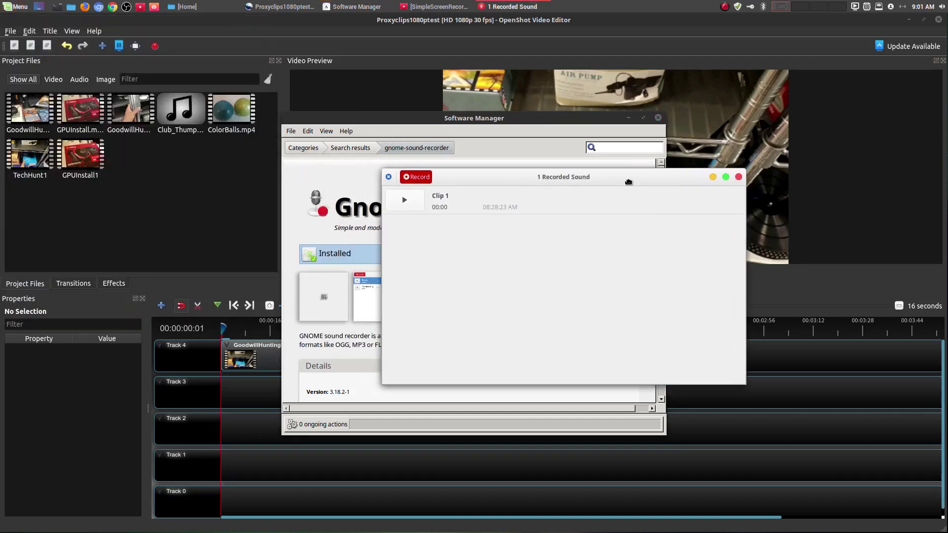
left_click(714, 192)
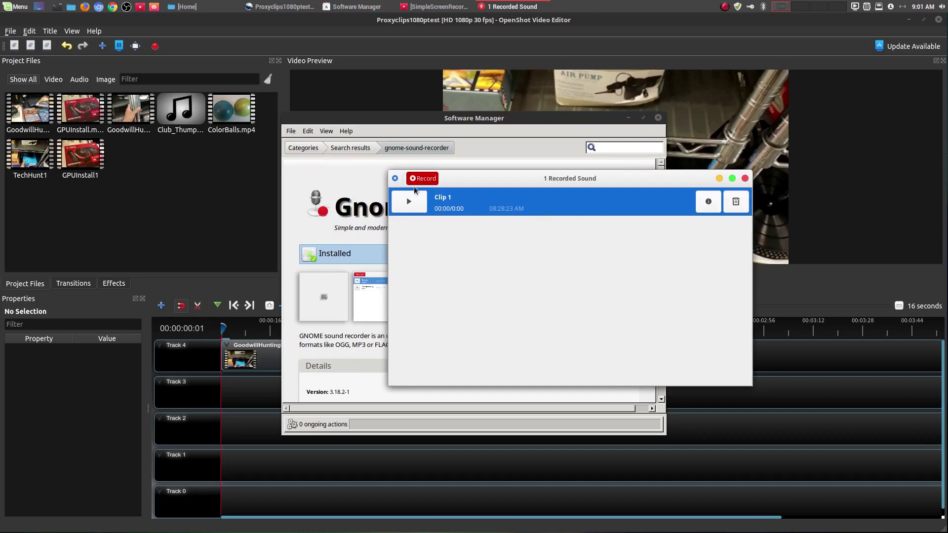
Step: Review the preferred format choices and the volume and microphone levels in Sound Recorder's preferences
left_click(394, 179)
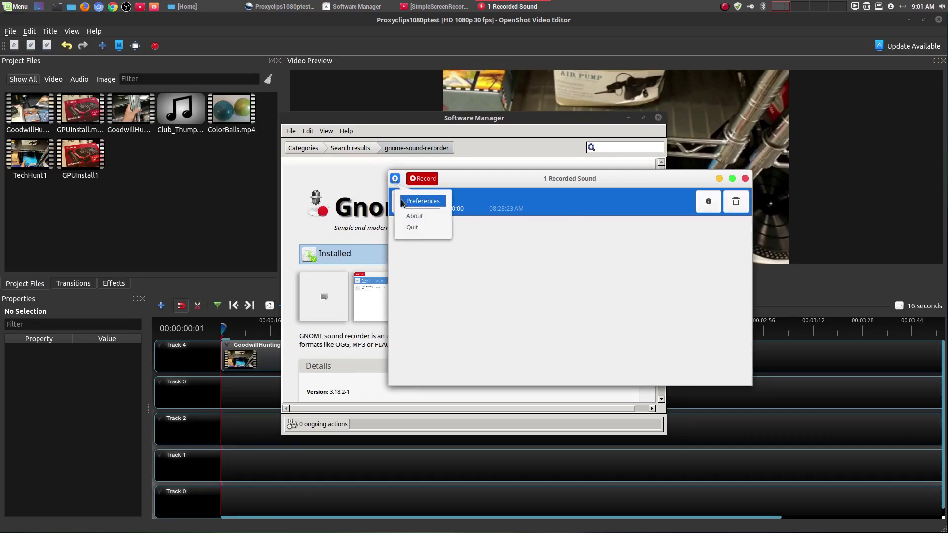
left_click(434, 202)
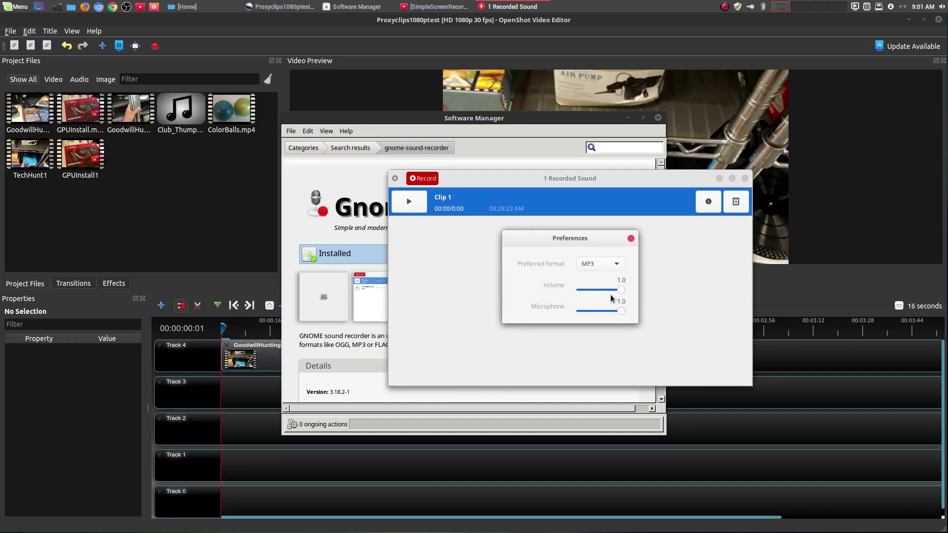
left_click(616, 266)
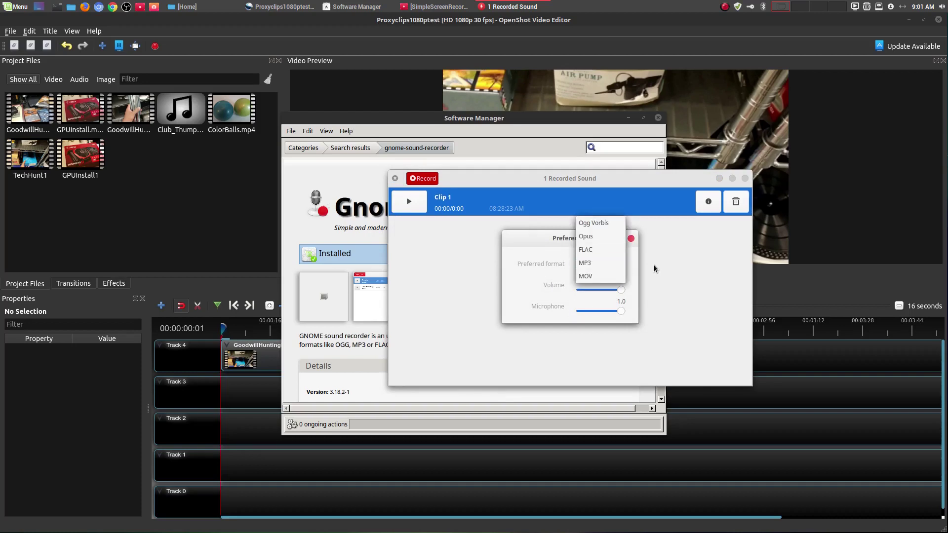
left_click(637, 269)
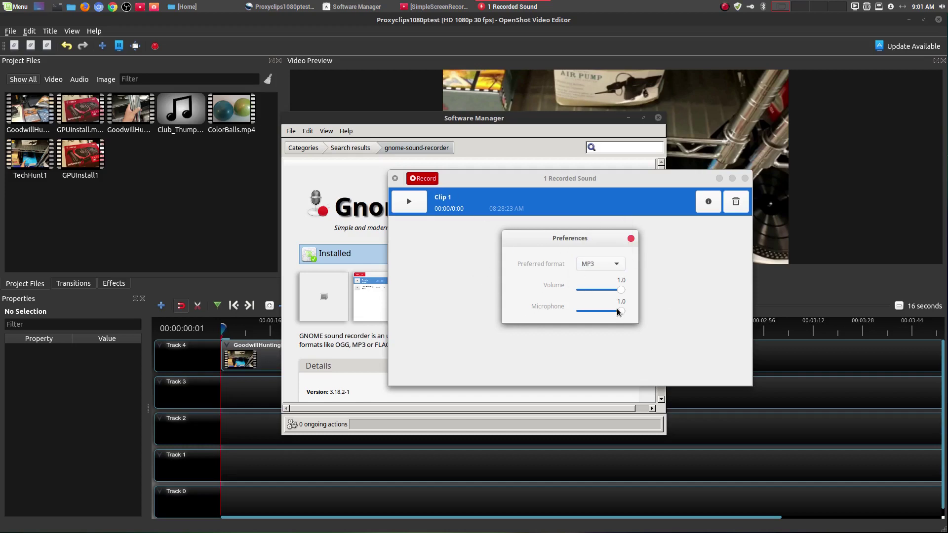
left_click(631, 238)
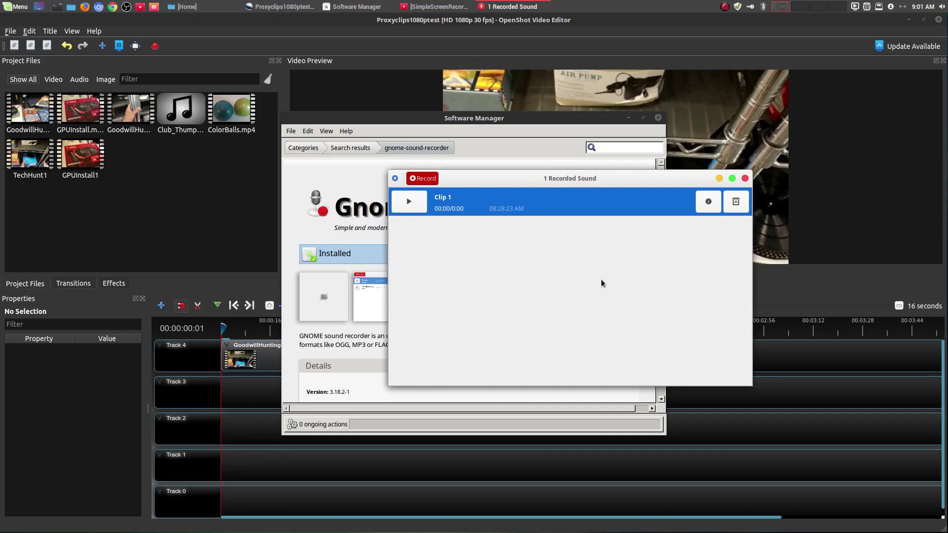
Step: Close Sound Recorder and minimize Software Manager at its category overview to return to OpenShot
left_click(745, 178)
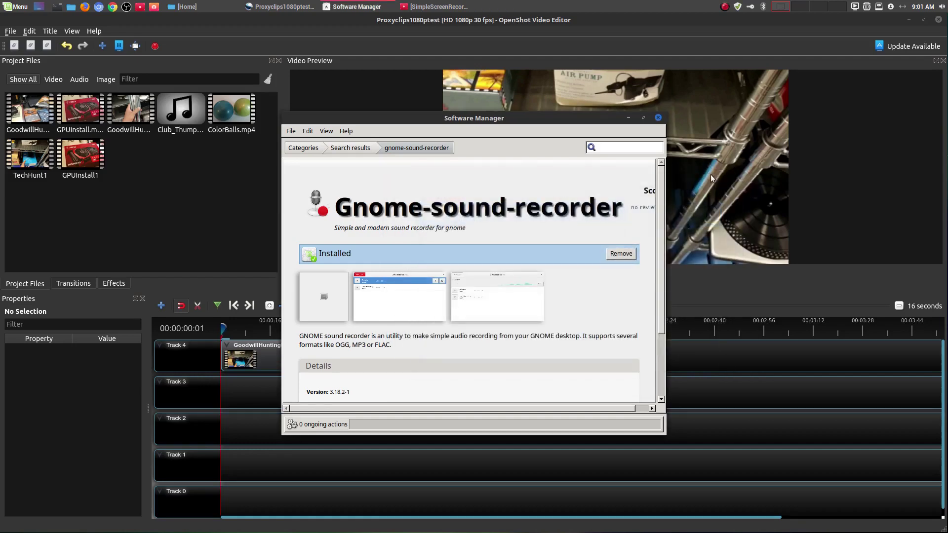
left_click(313, 148)
left_click(627, 118)
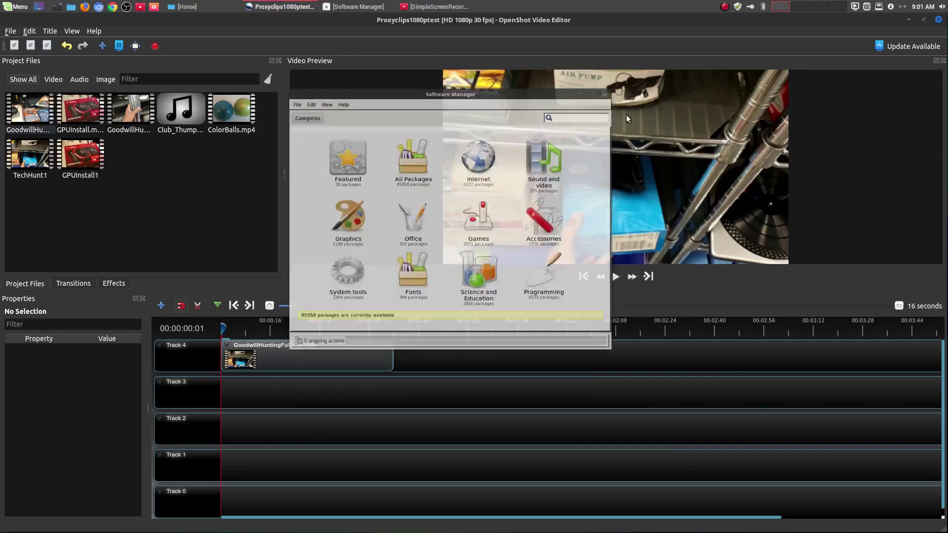
Step: Launch Audacity from the Sound & Video applications and maximize its window
left_click(14, 7)
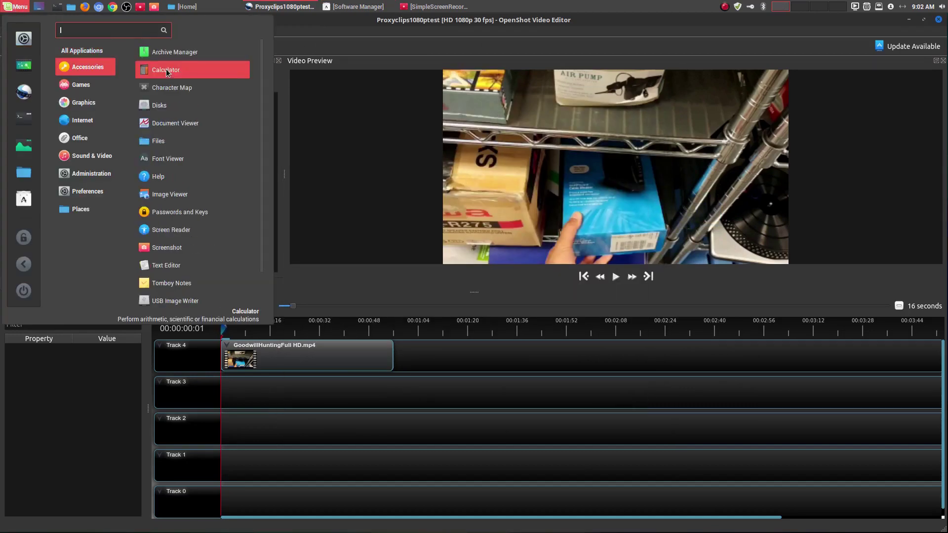
left_click(164, 123)
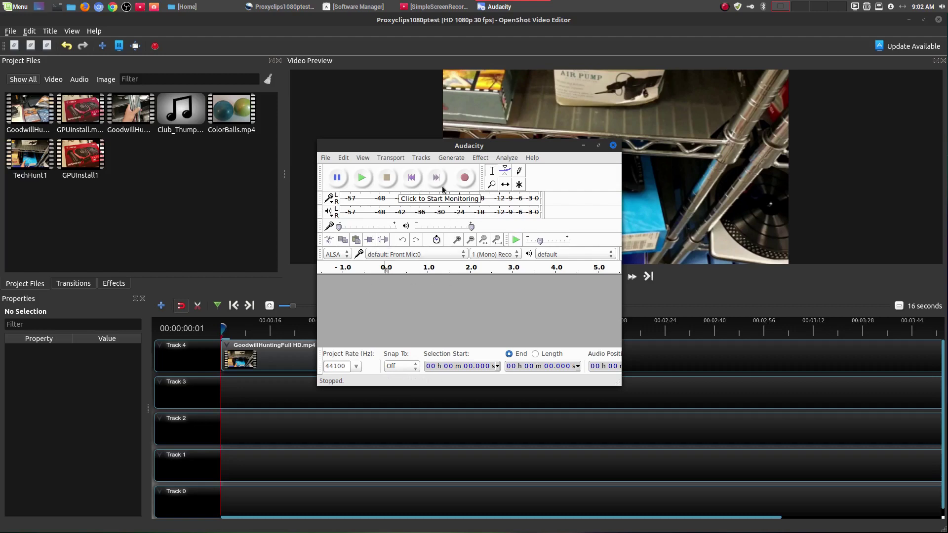
left_click(598, 146)
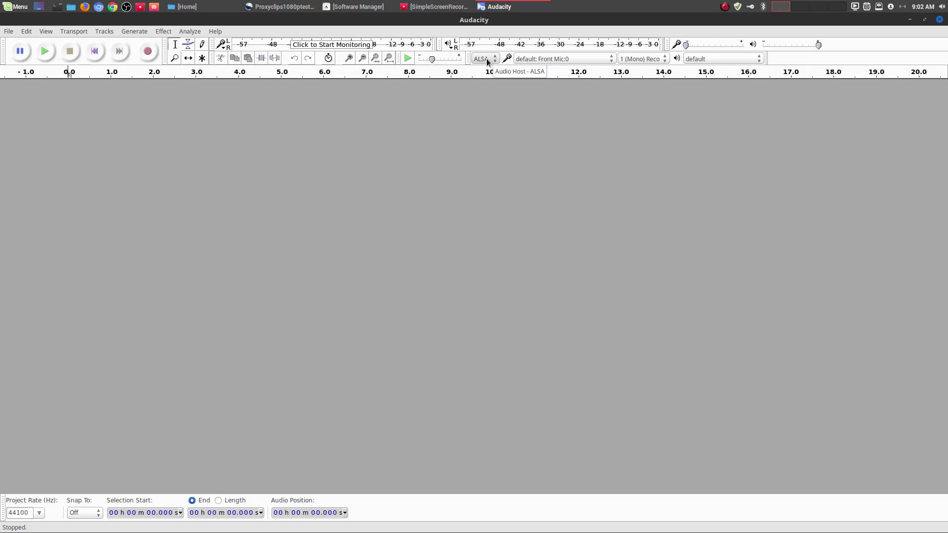
Step: Examine the full list of recording devices available in Audacity, leaving the list without choosing another device
left_click(585, 58)
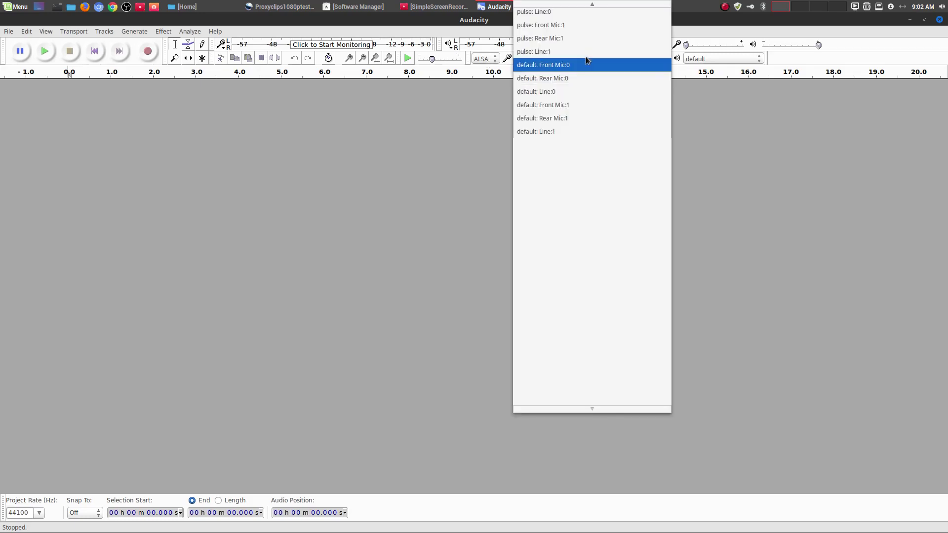
left_click(768, 120)
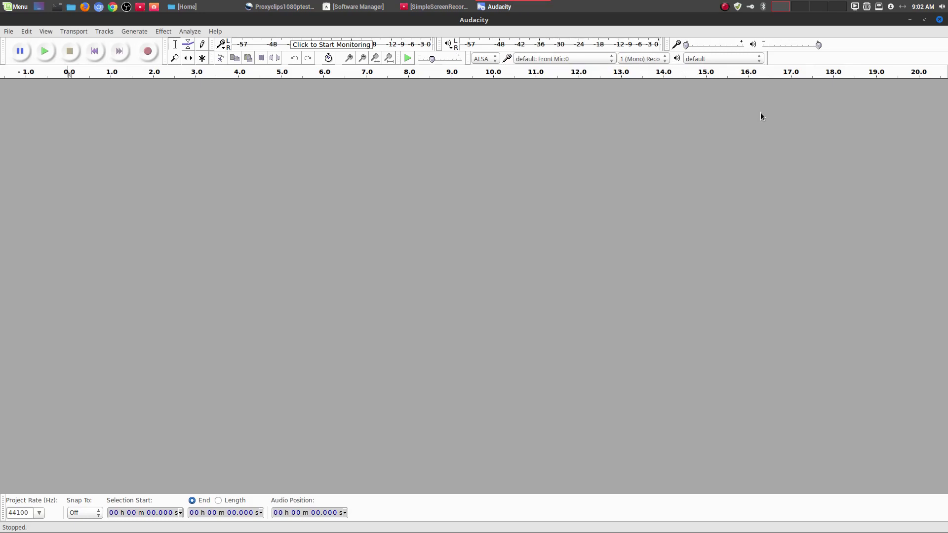
left_click(607, 59)
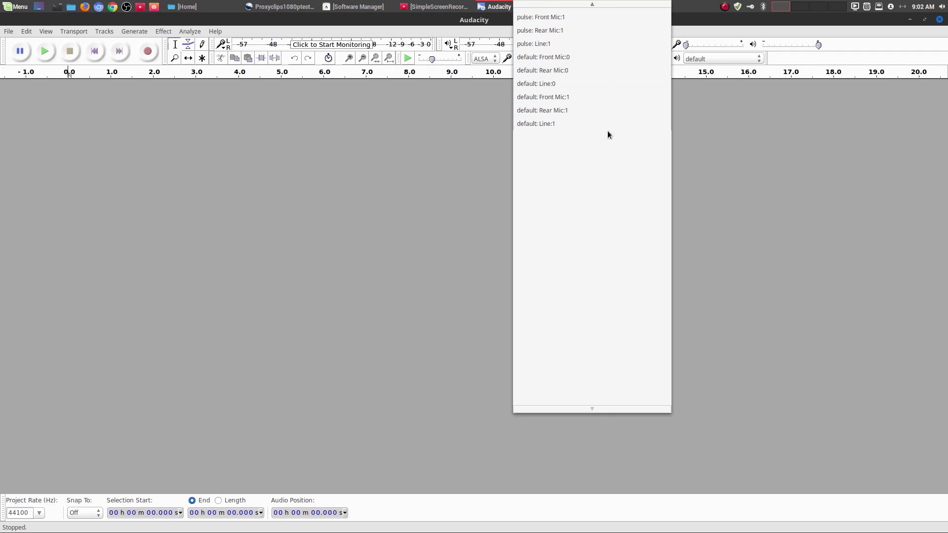
scroll(638, 141, "up", 5)
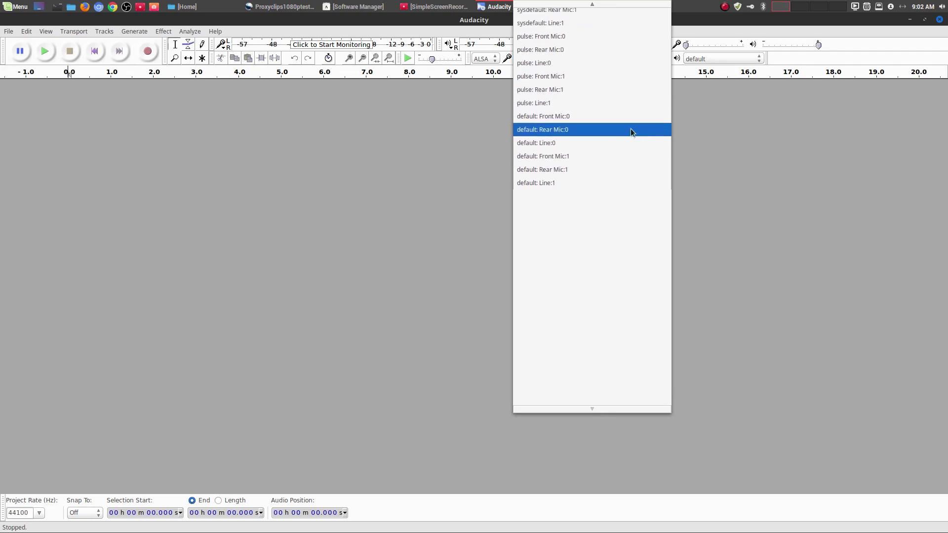
scroll(629, 128, "up", 3)
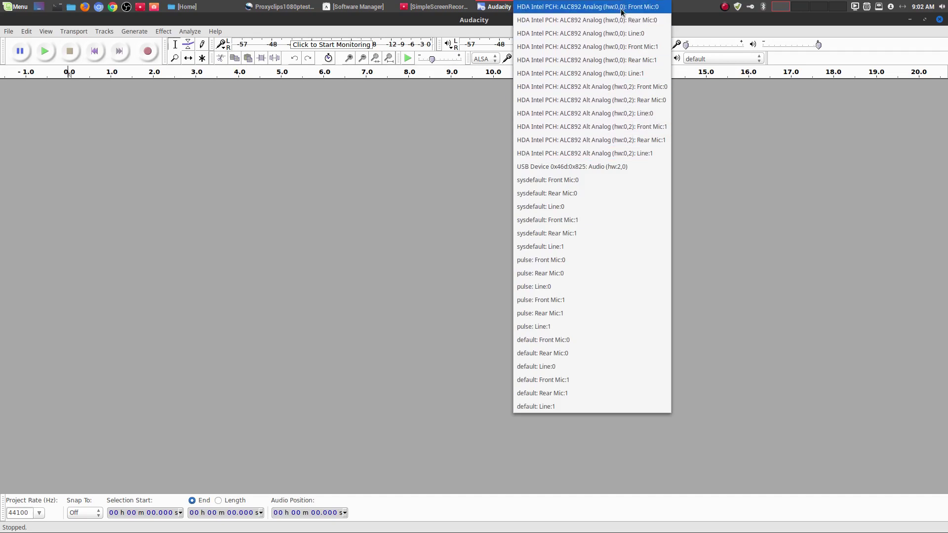
left_click(767, 210)
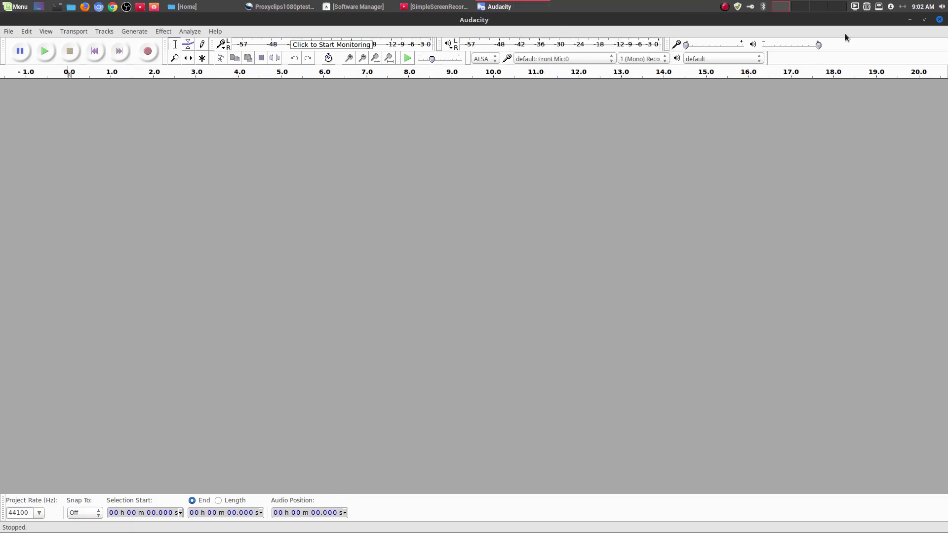
Step: Restore Audacity to a smaller window over OpenShot, then record a voice test of about 3 seconds and play it back
left_click(924, 20)
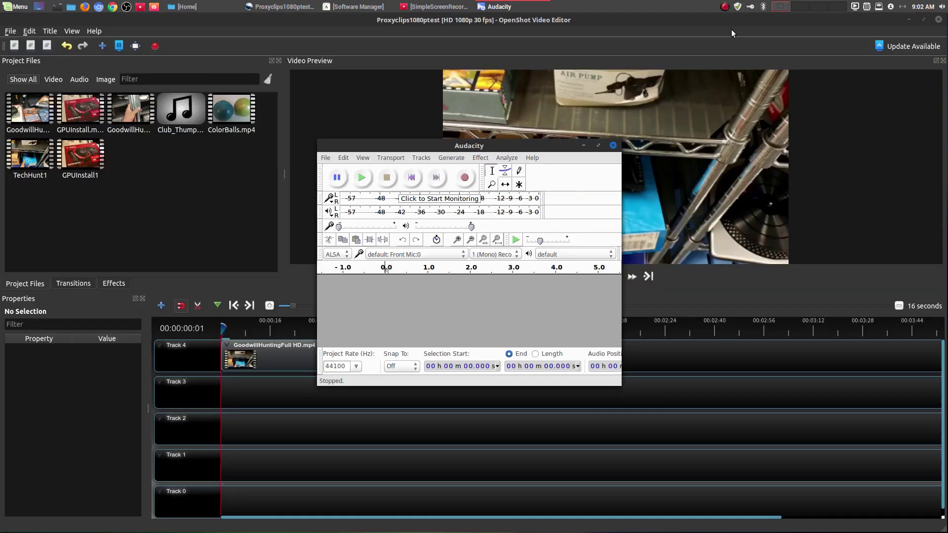
left_click(464, 179)
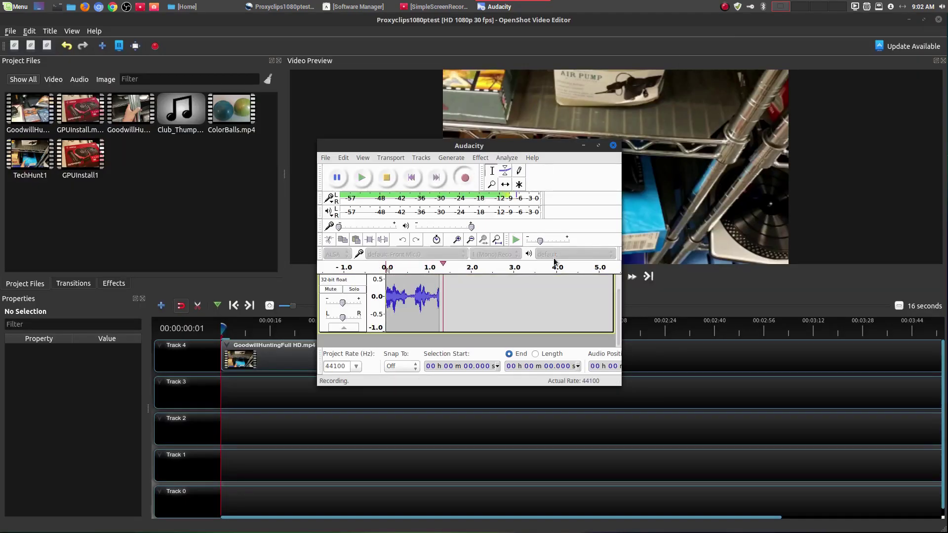
key("space")
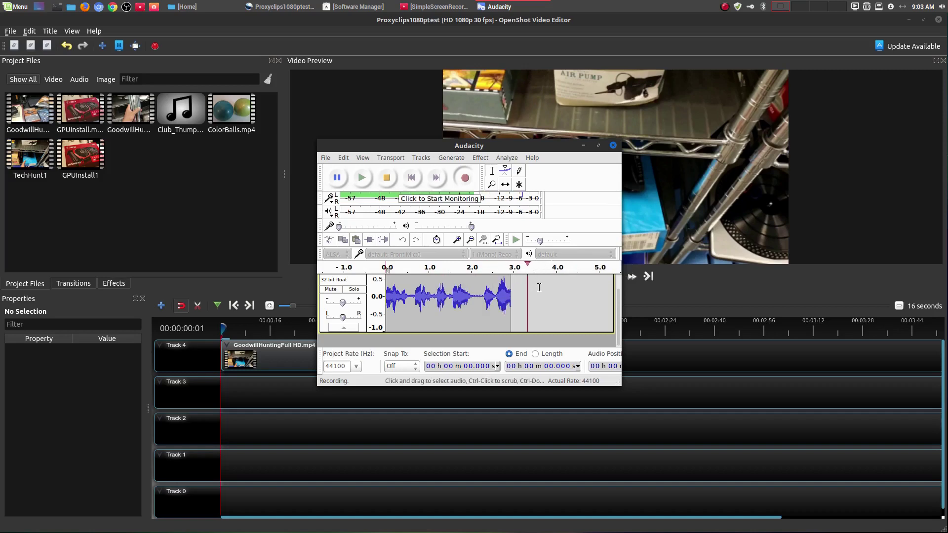
left_click(359, 179)
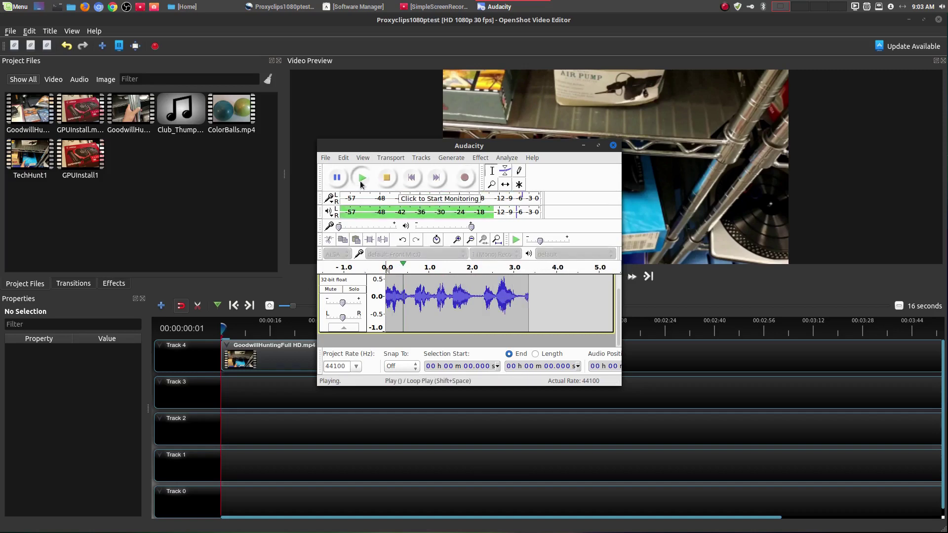
key("space")
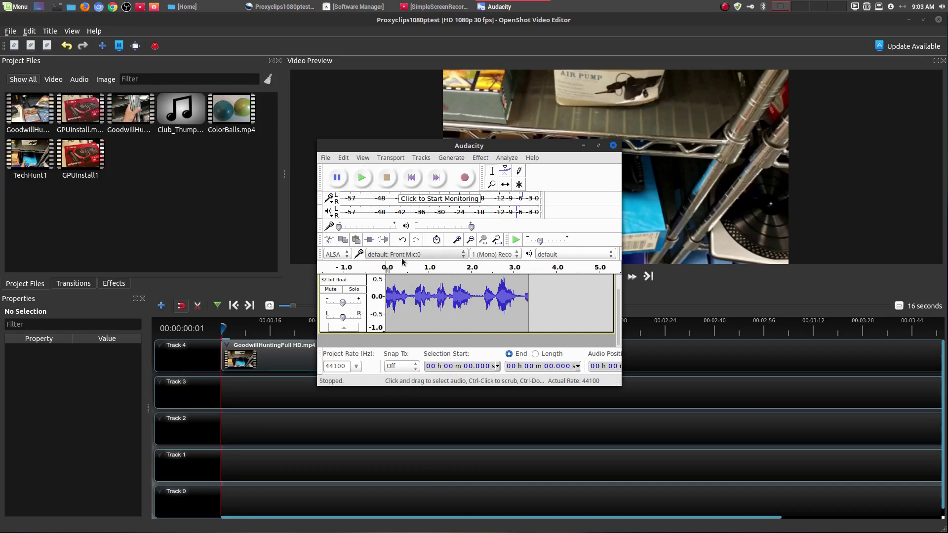
Step: Examine the mono and stereo recording channel choices in Audacity, leaving the list without choosing another option
left_click(499, 253)
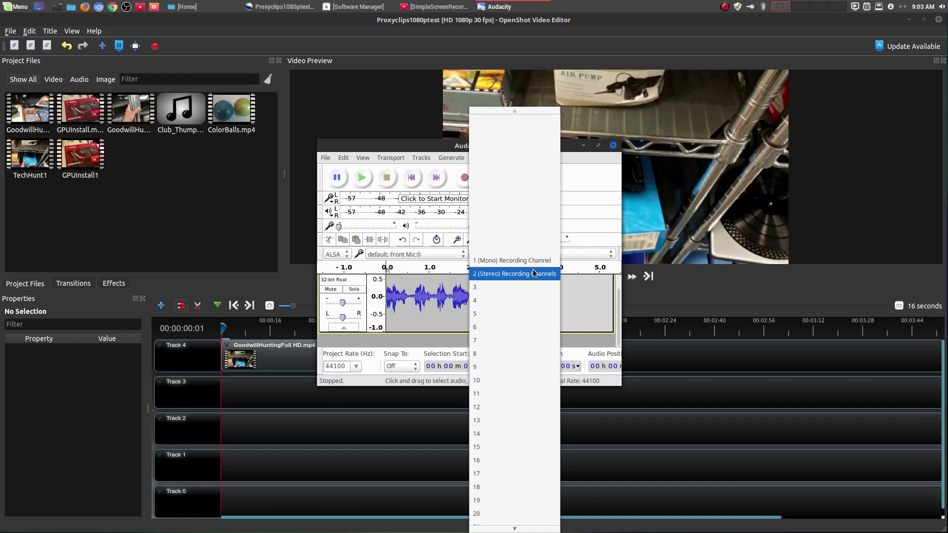
left_click(588, 300)
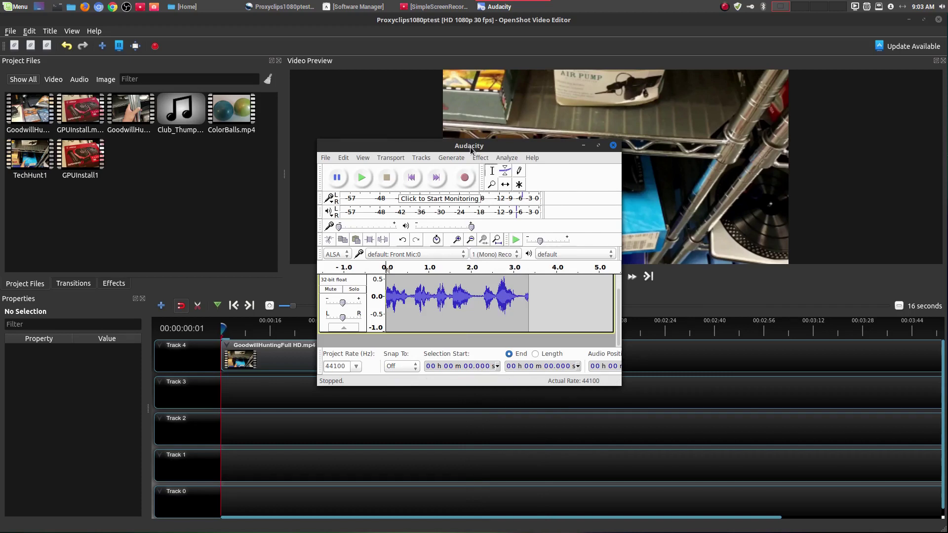
Step: Create a new empty Audacity project and close the test recording's window without saving its changes
left_click_drag(471, 149, 463, 126)
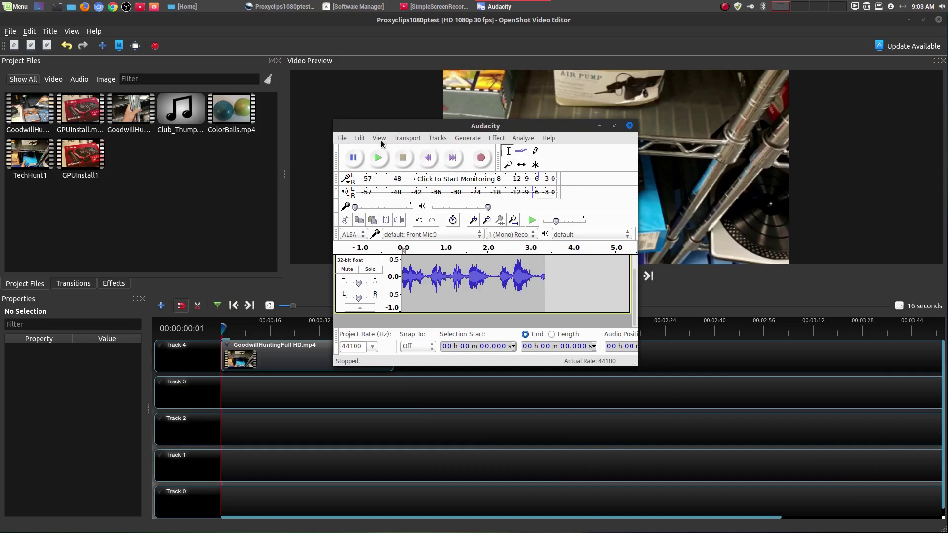
left_click(341, 138)
left_click(350, 147)
left_click(629, 126)
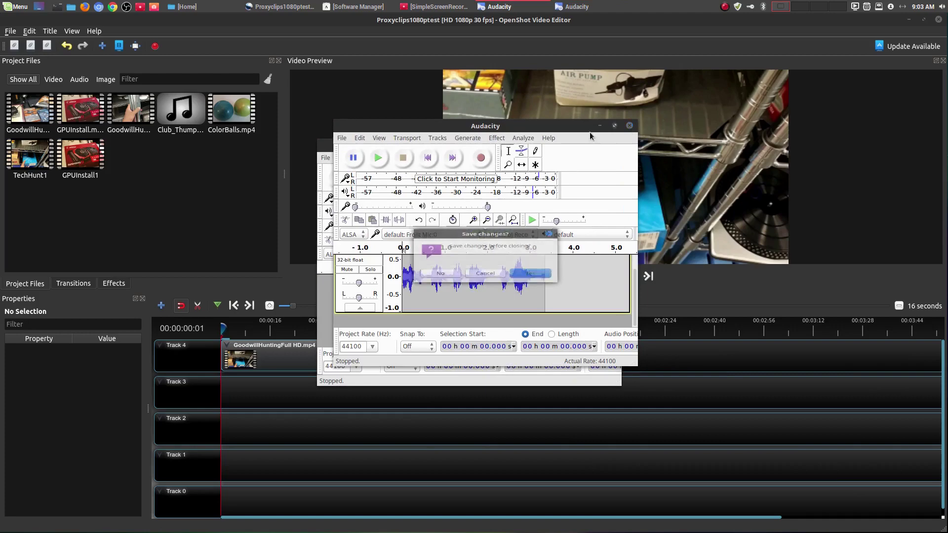
left_click(440, 280)
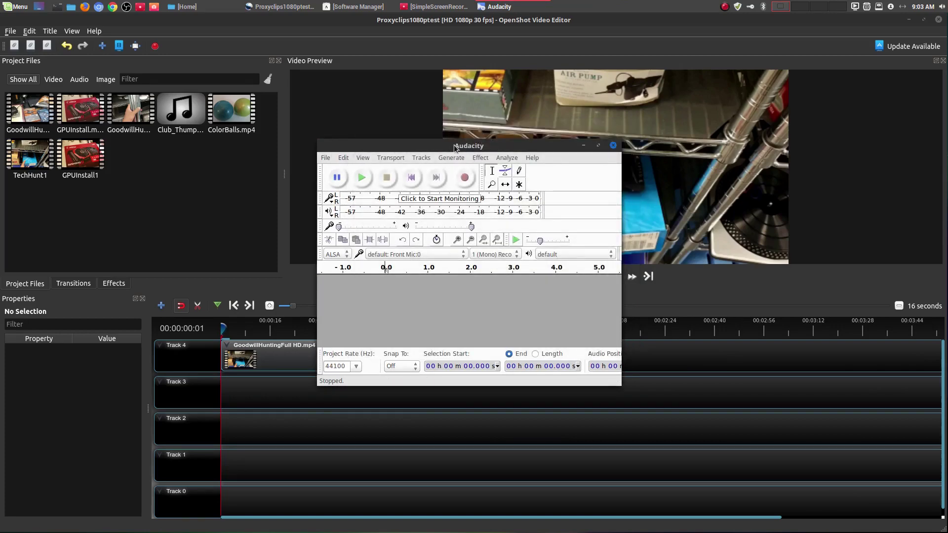
Step: Move the empty Audacity window over the later part of OpenShot's timeline, clear of the video preview, and set it to Always on Top
left_click_drag(454, 146, 777, 287)
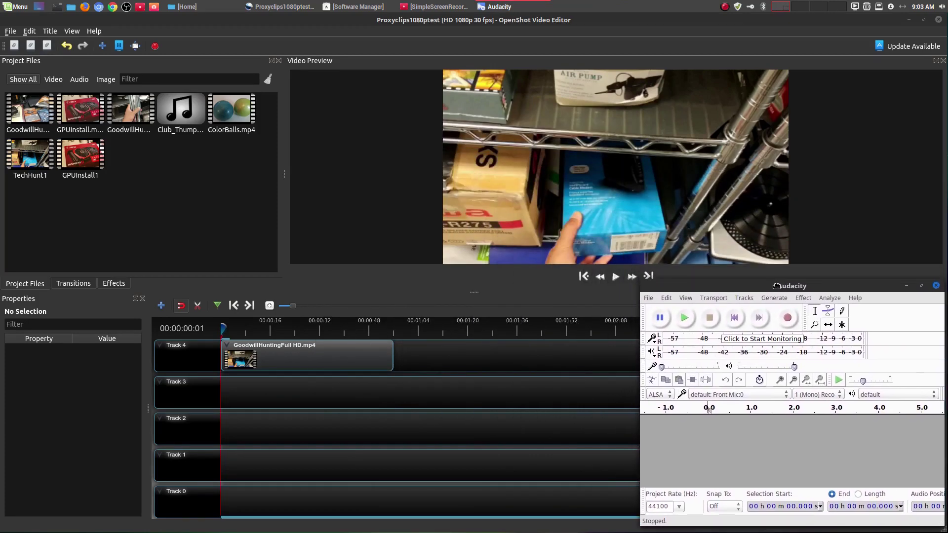
right_click(809, 290)
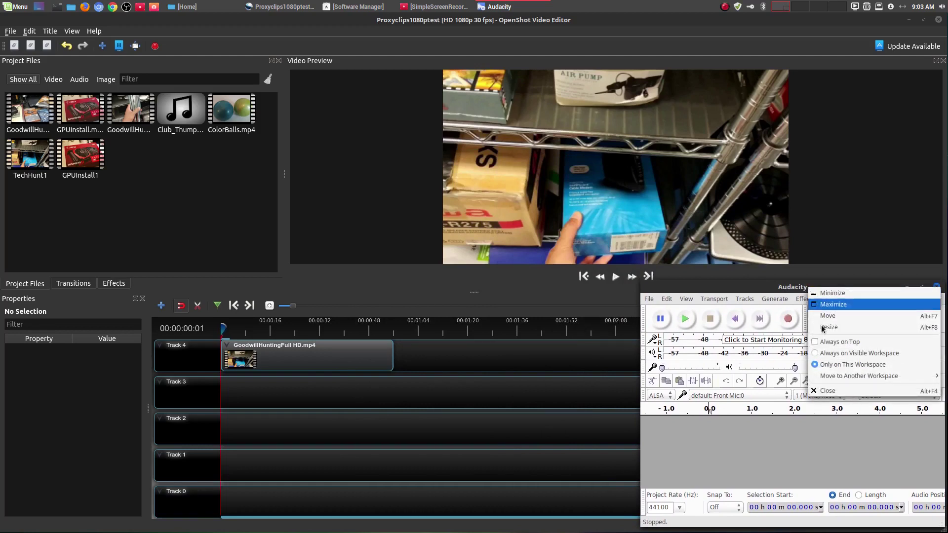
left_click(814, 342)
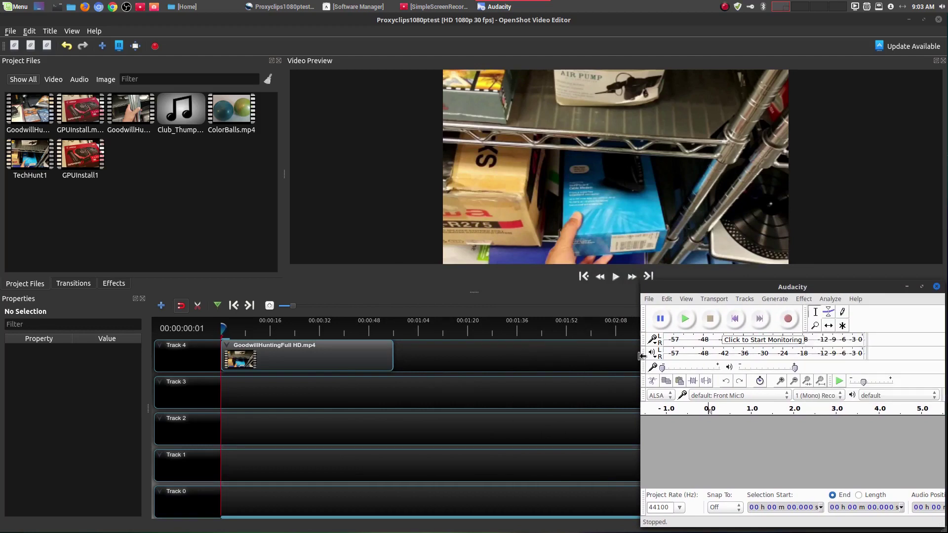
left_click(342, 215)
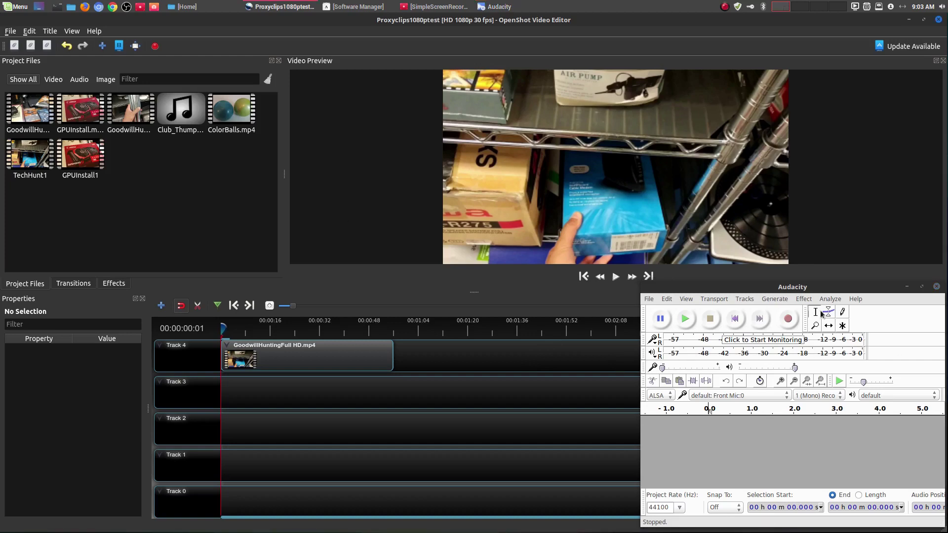
left_click(825, 292)
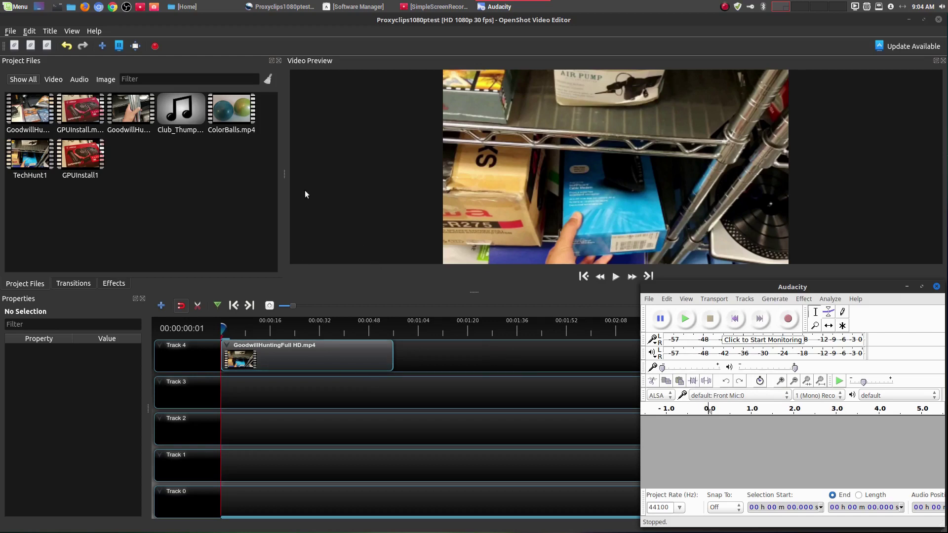
Step: Select the GoodwillHuntingFull HD.mp4 clip on Track 4 and play its opening to hear the original audio
left_click(301, 364)
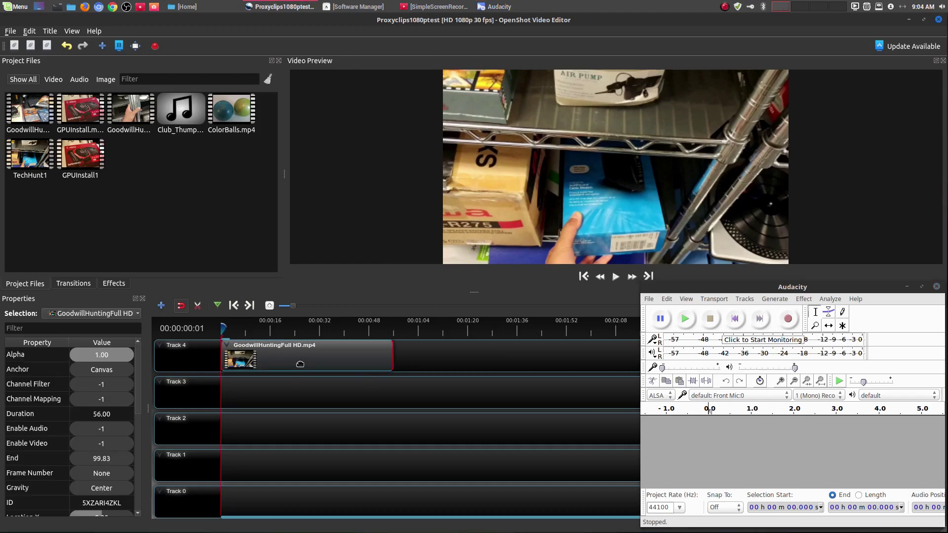
left_click(615, 277)
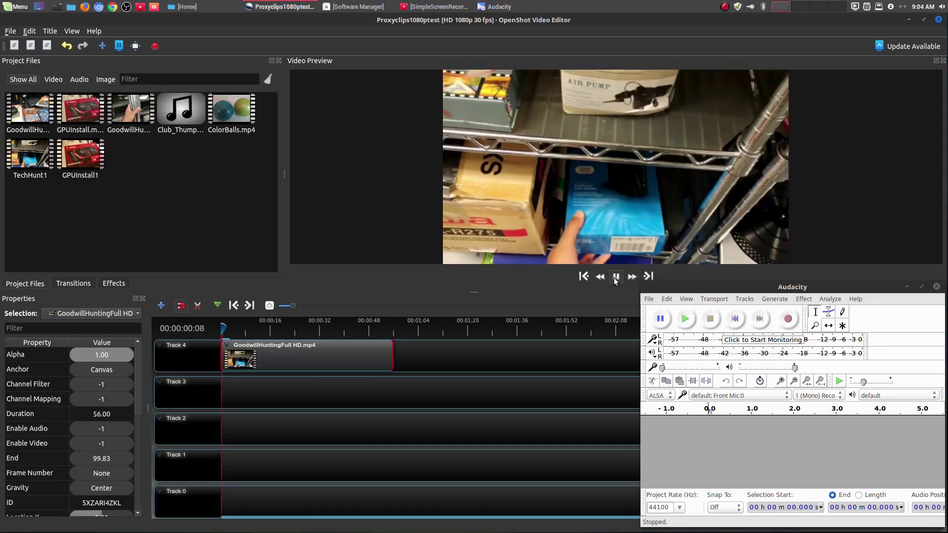
left_click(616, 277)
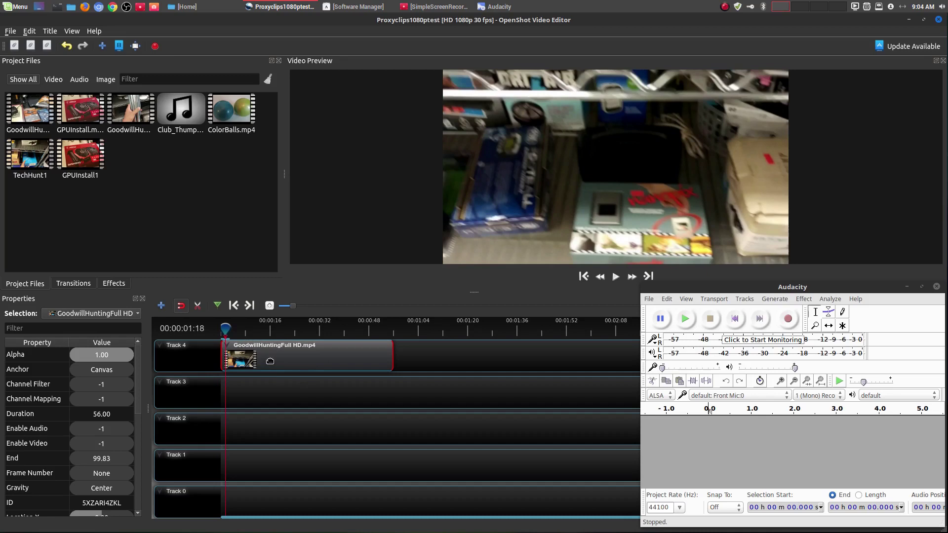
Step: Set the volume of the entire GoodwillHuntingFull HD.mp4 clip to Level 0%
right_click(309, 358)
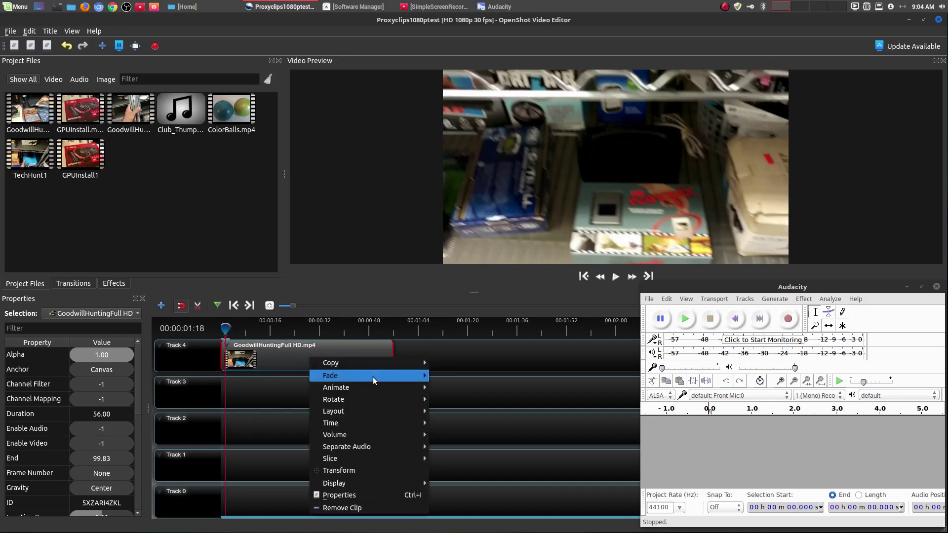
mouse_move(383, 437)
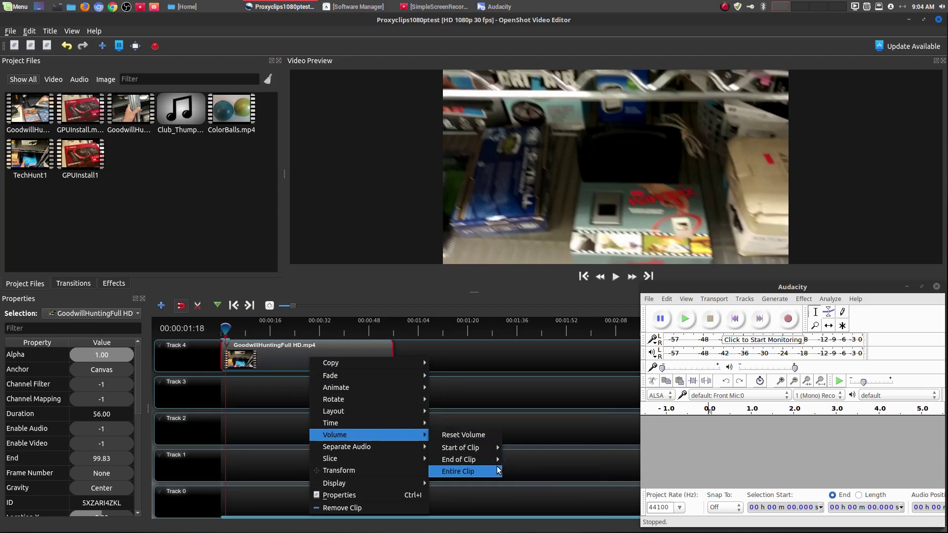
mouse_move(497, 470)
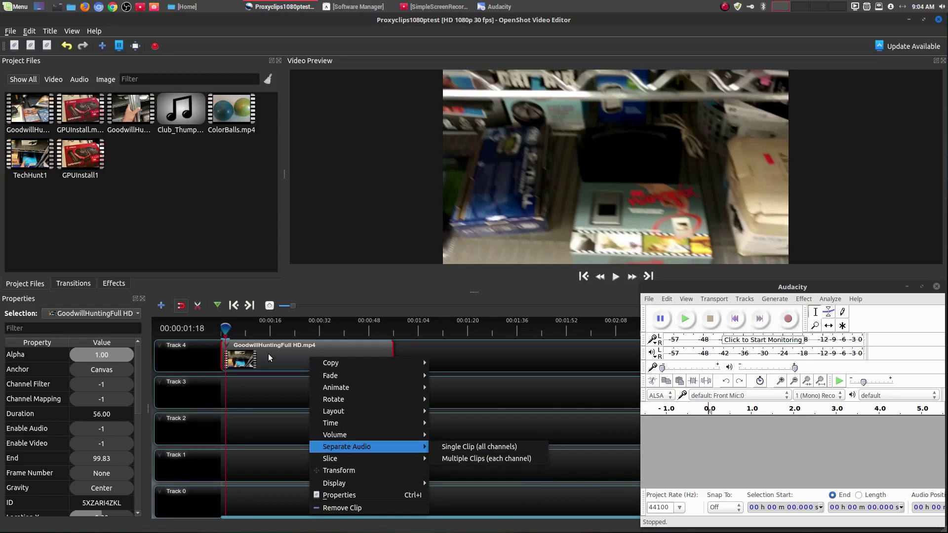
mouse_move(354, 436)
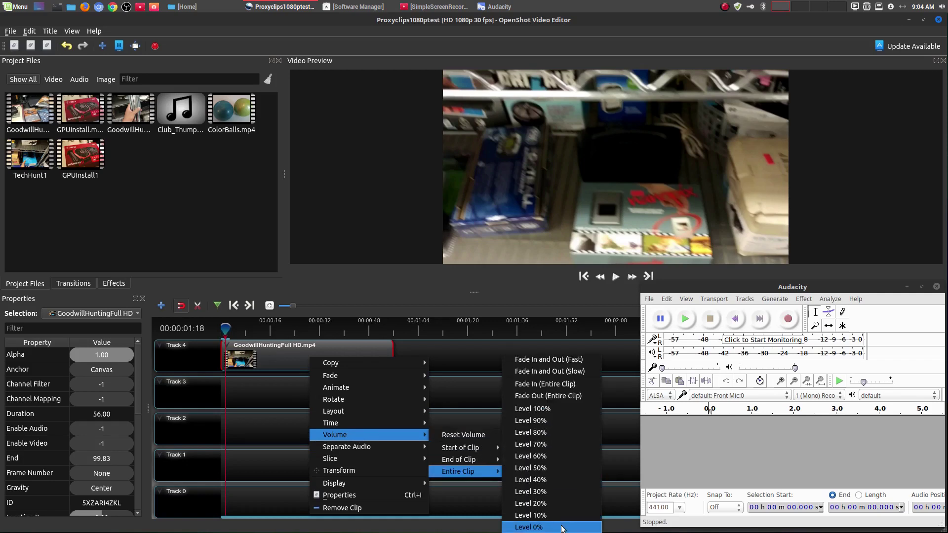
left_click(561, 527)
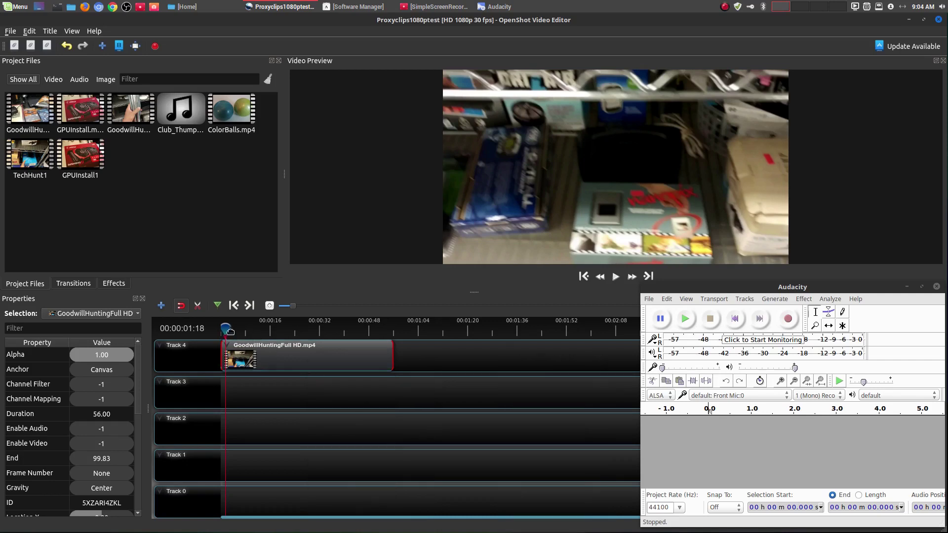
Step: Play the opening of the timeline to check the clip's sound, then return the playhead to the start
left_click_drag(228, 331, 207, 333)
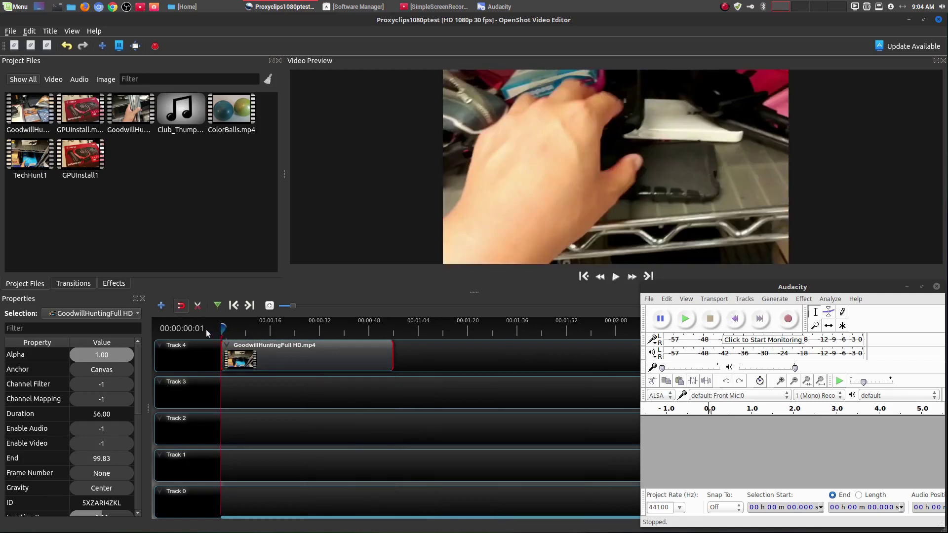
left_click(614, 277)
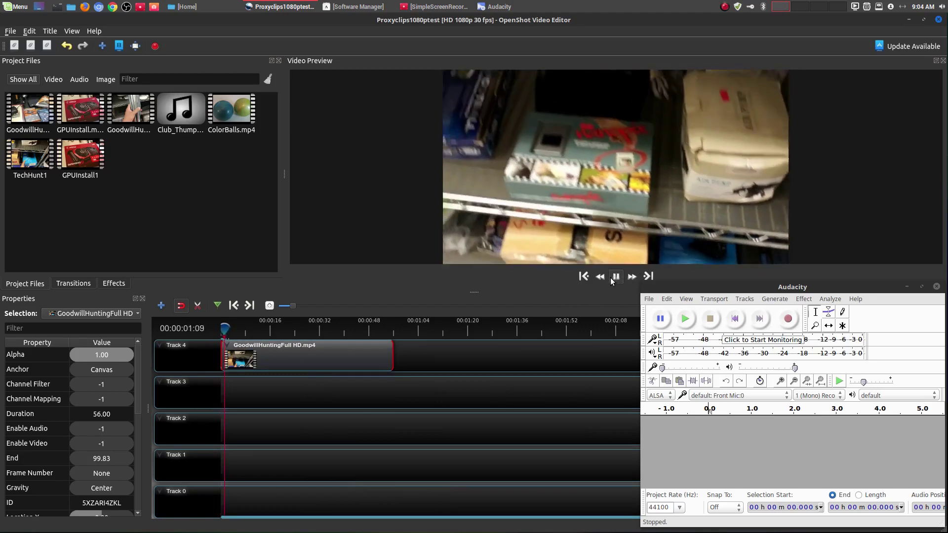
left_click(615, 276)
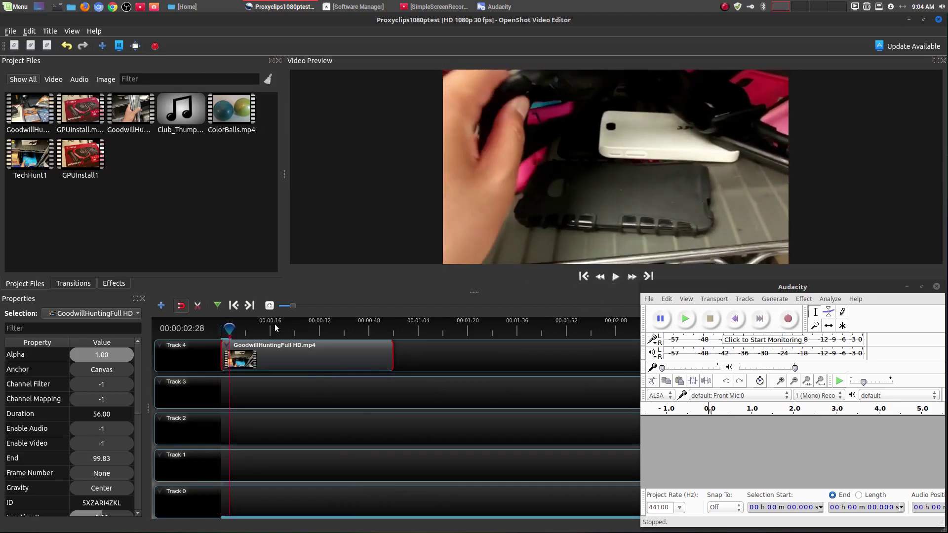
left_click_drag(229, 327, 221, 327)
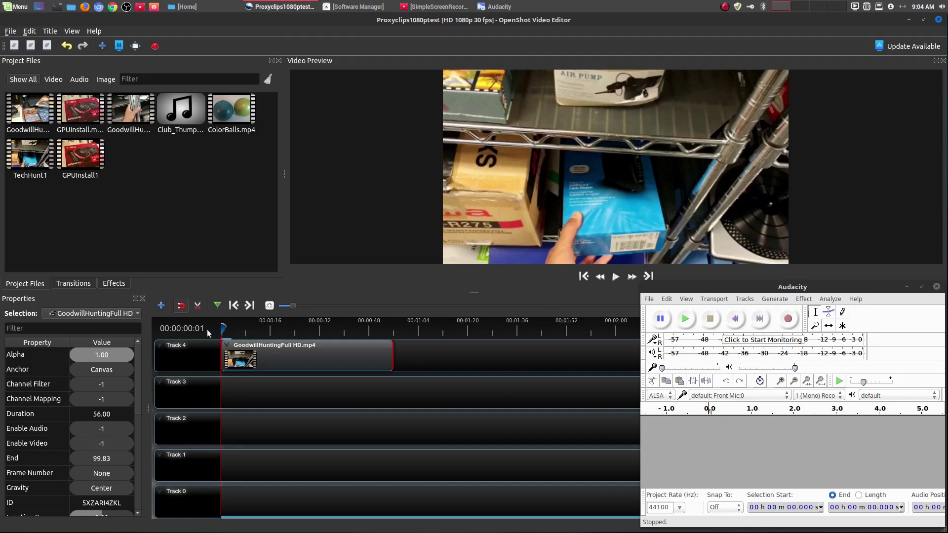
Step: Shift the clip on Track 4 later, leaving an empty lead-in of about 6 seconds, with the playhead at the start
left_click_drag(286, 359, 313, 360)
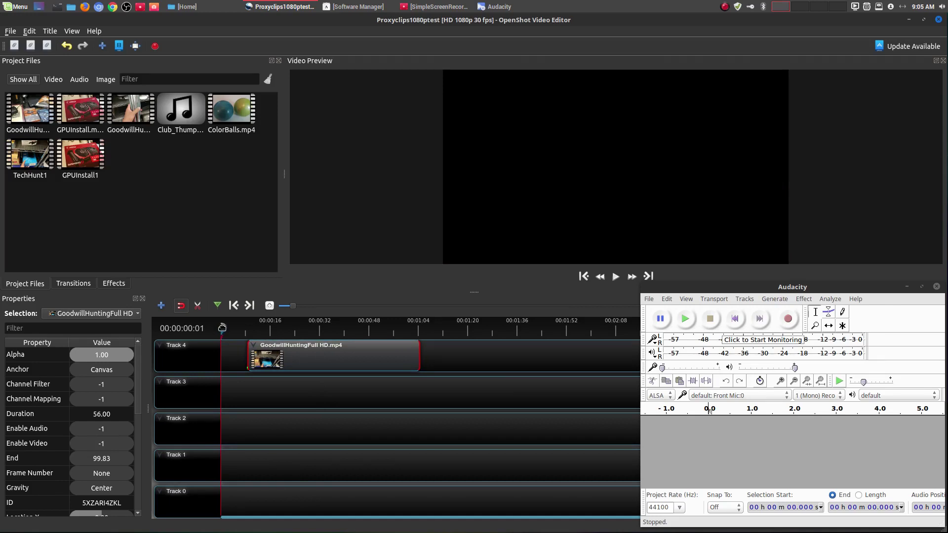
mouse_move(224, 327)
left_mouse_down()
mouse_move(246, 331)
mouse_move(221, 334)
left_mouse_up()
left_click_drag(316, 356, 307, 356)
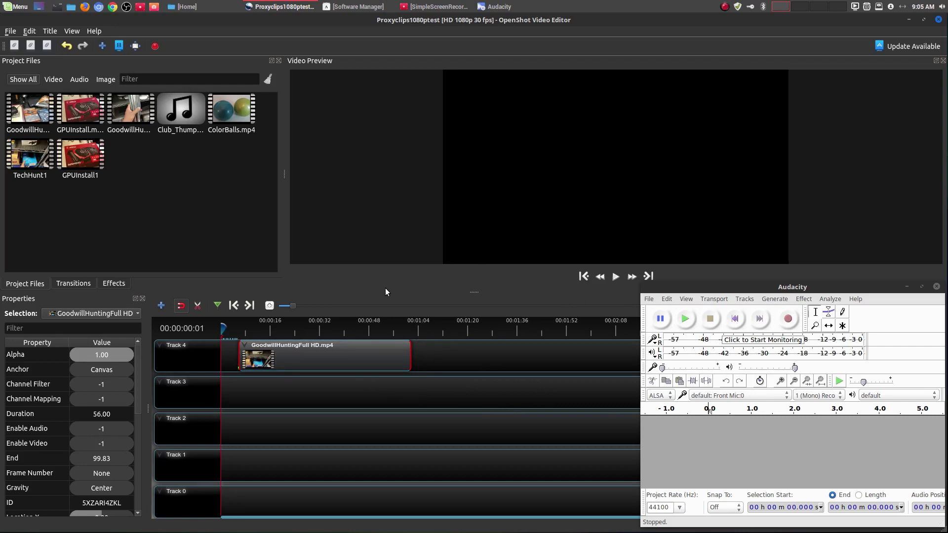
Step: Start timeline playback in OpenShot and record a voice-over of about 15 seconds in Audacity while the video plays
left_click(615, 276)
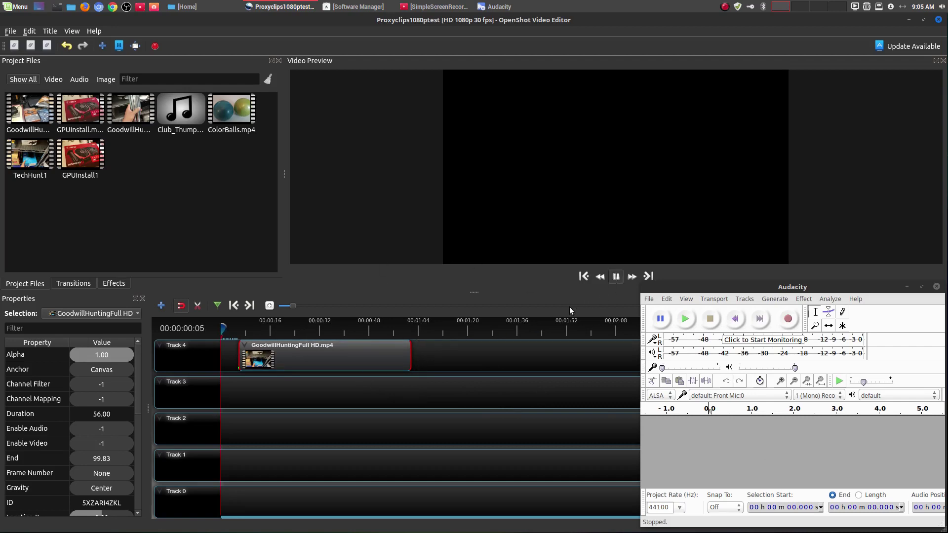
left_click(763, 452)
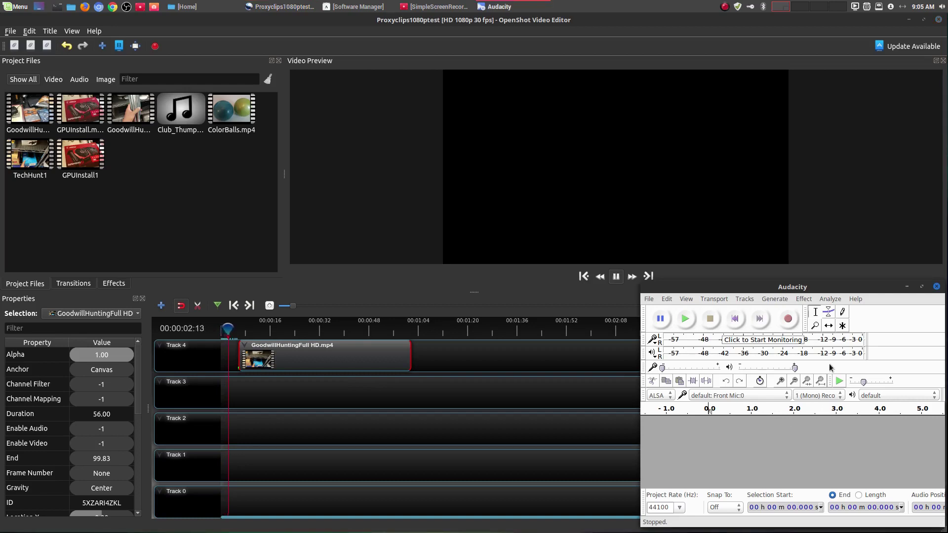
left_click(787, 321)
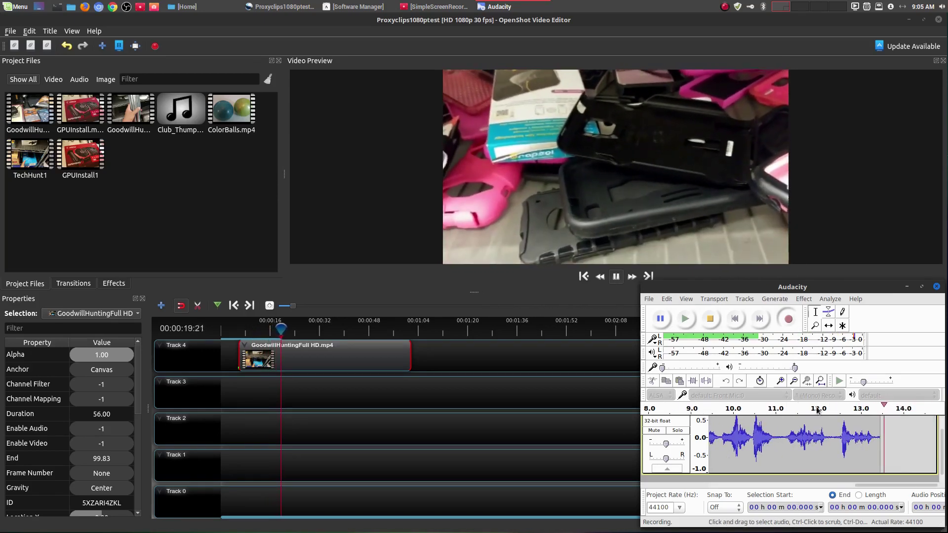
key("space")
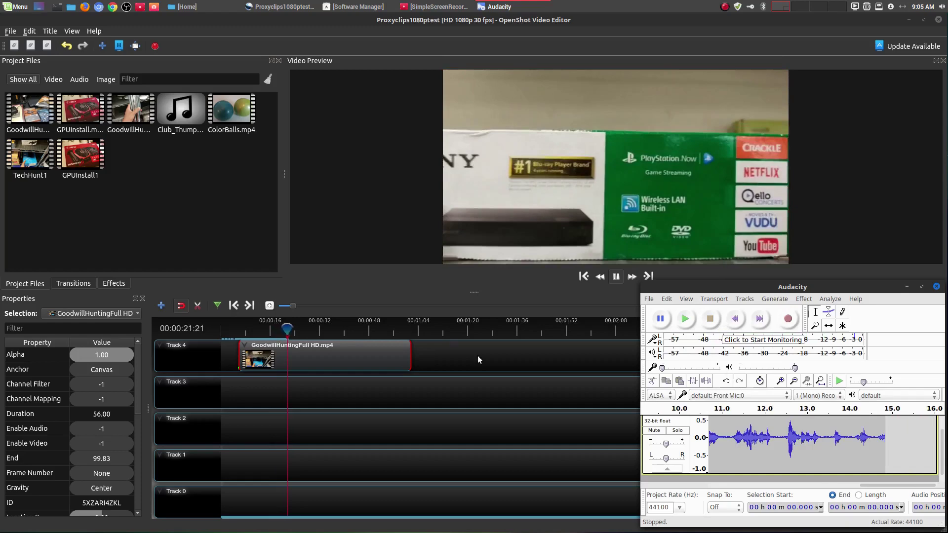
Step: Stop playback in OpenShot, return the playhead to the start and move the Track 4 clip back to the beginning of the timeline
left_click(364, 238)
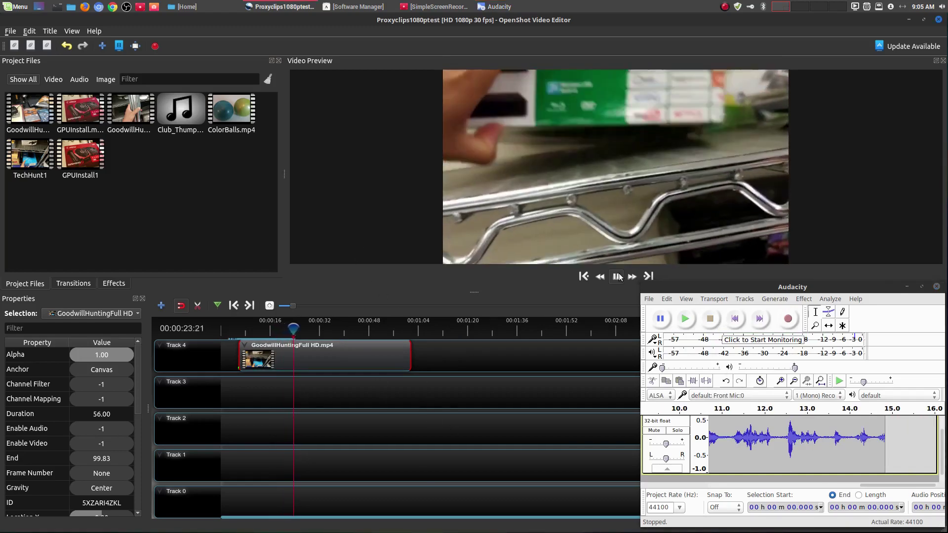
left_click_drag(293, 328, 215, 329)
left_click_drag(349, 355, 333, 355)
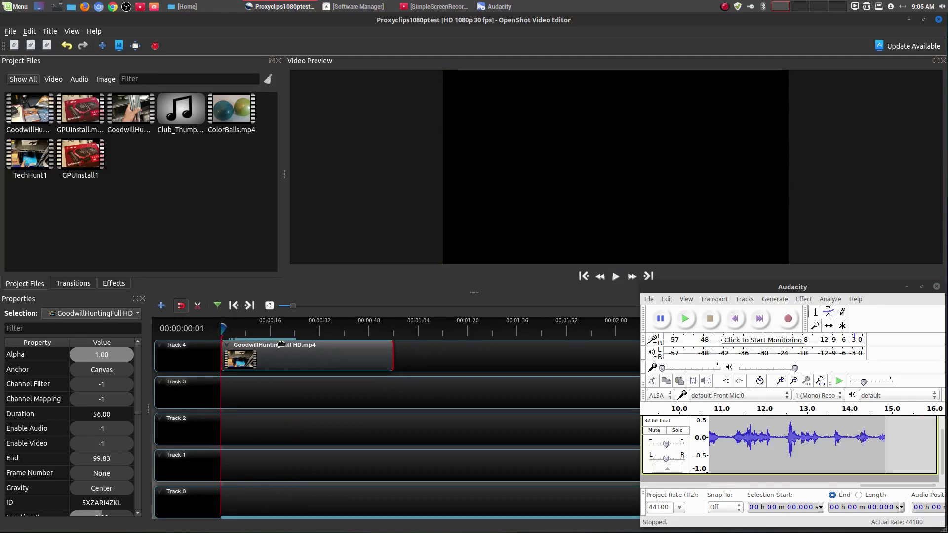
Step: Switch to Audacity and play back the first moments of the new voice-over recording, then stop playback
left_click(846, 287)
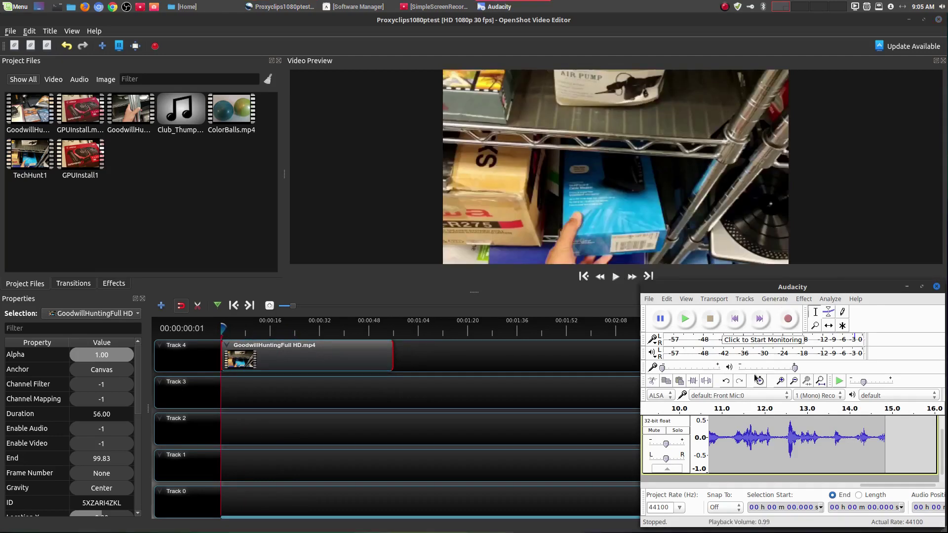
left_click(688, 320)
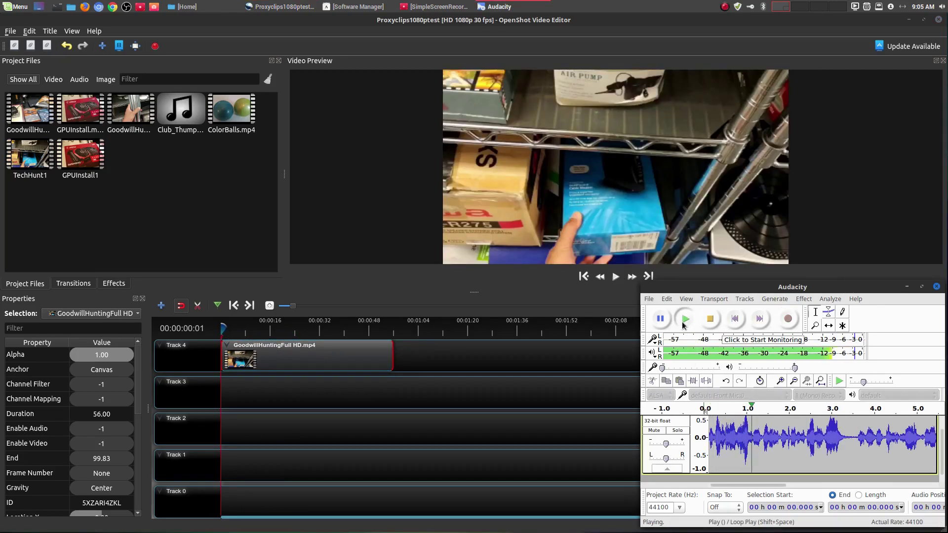
left_click(709, 318)
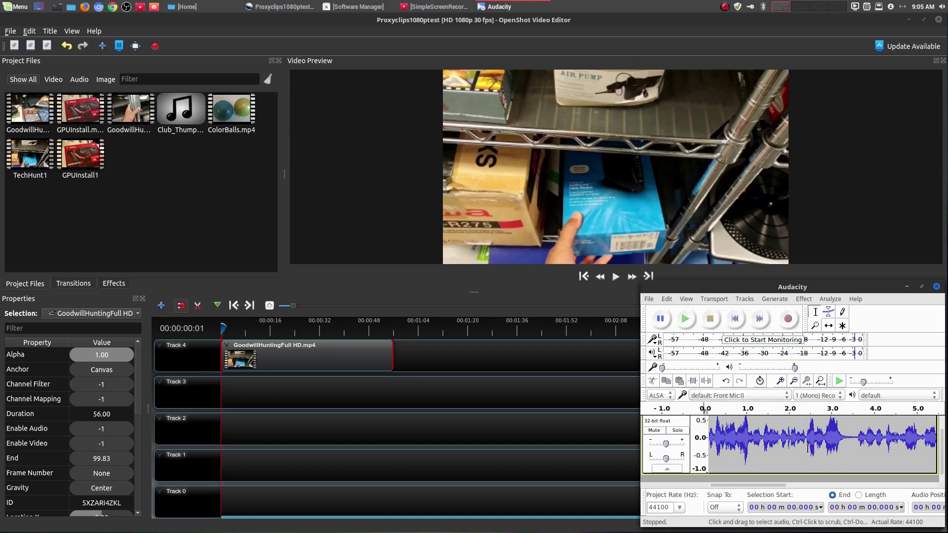
left_click(649, 299)
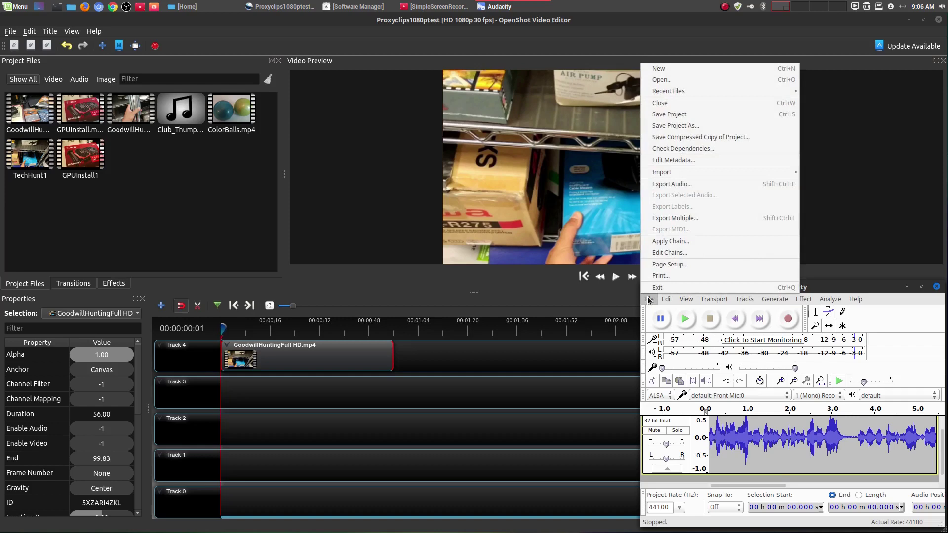
mouse_move(667, 299)
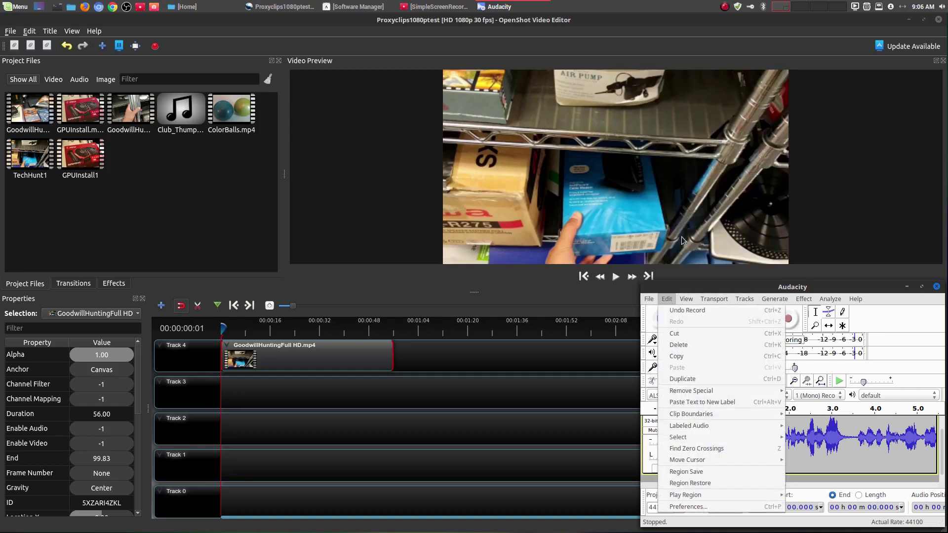
left_click(888, 307)
Step: Export the Audacity recording in MP3 format to the Recordings folder, replacing the existing testrecord1.mp3 and leaving the metadata tags empty
left_click_drag(868, 287, 813, 265)
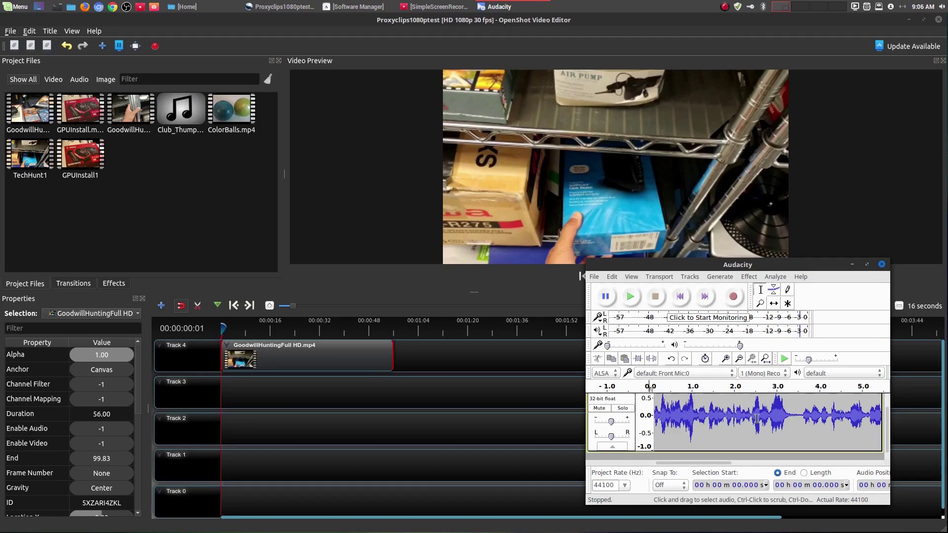
left_click(593, 278)
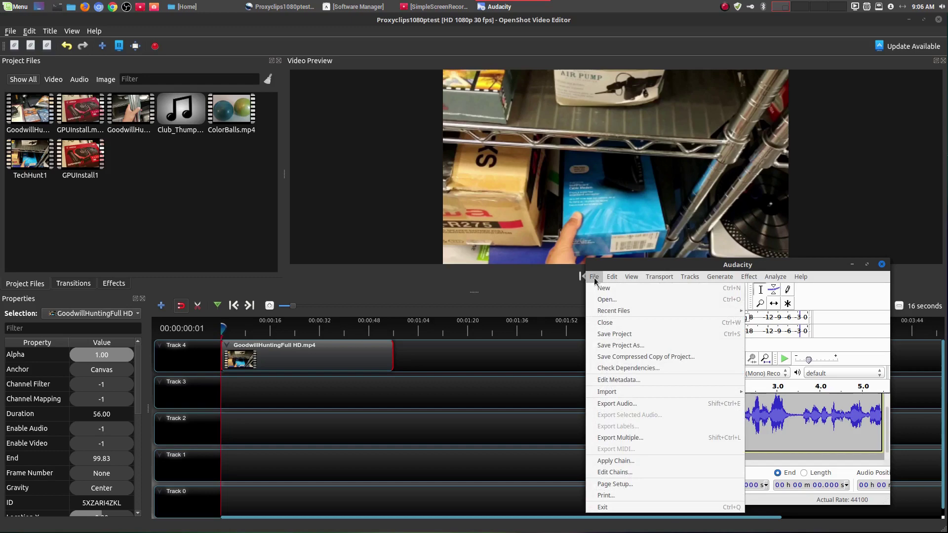
left_click(655, 404)
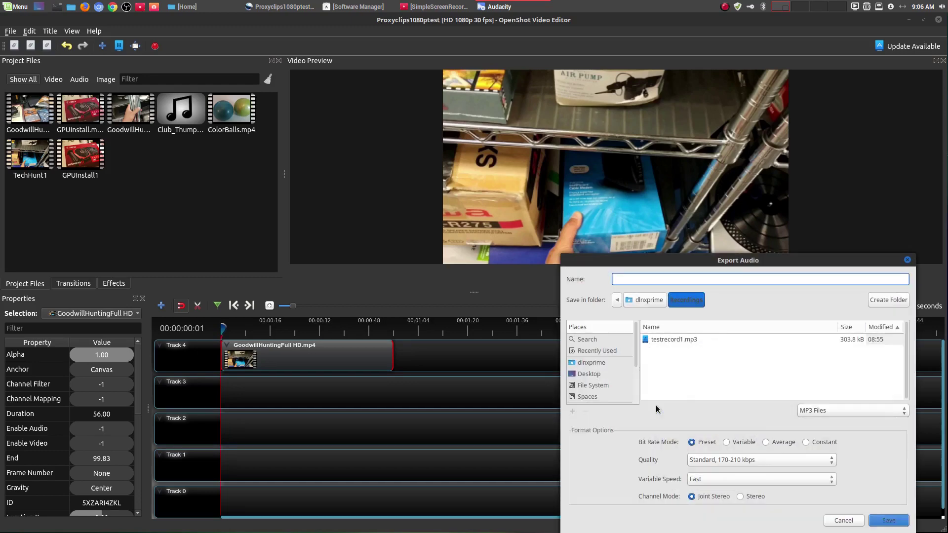
left_click(862, 411)
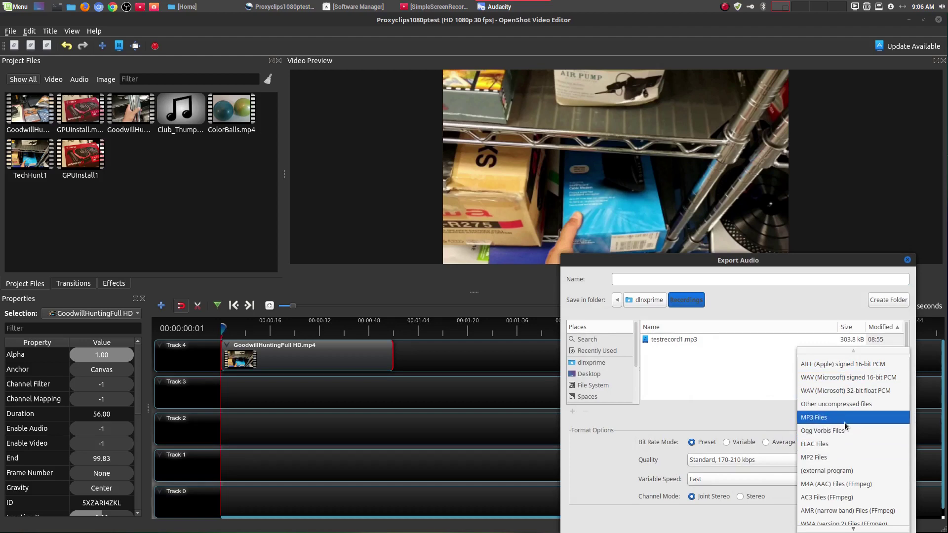
left_click(844, 422)
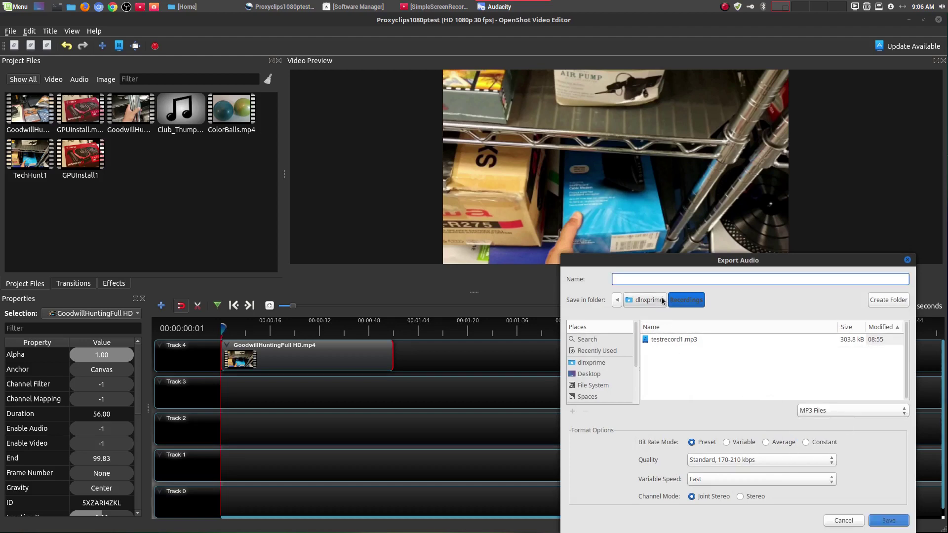
left_click(676, 340)
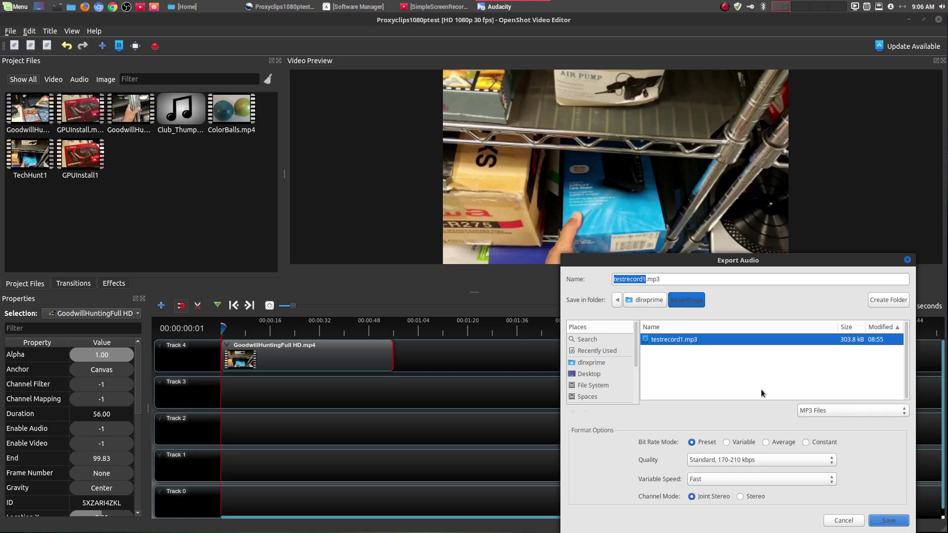
left_click(887, 522)
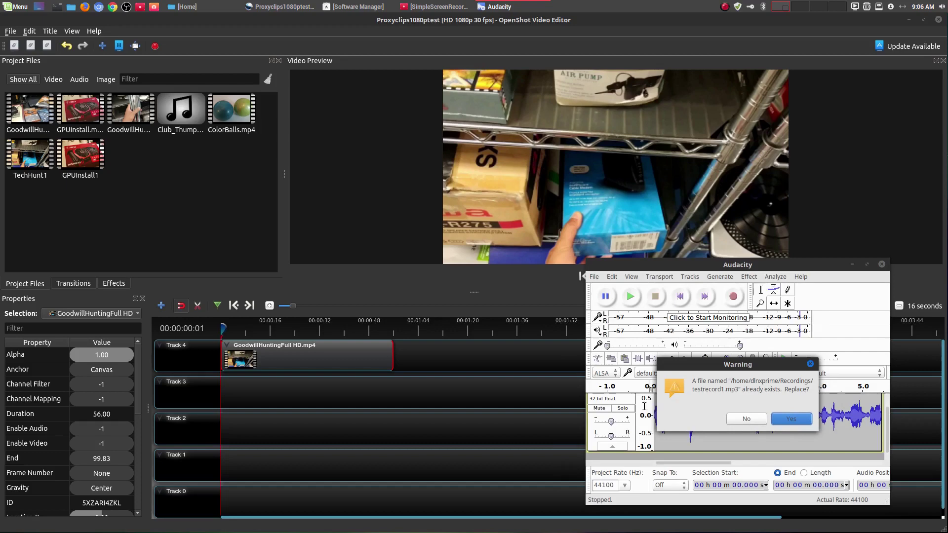
left_click(786, 419)
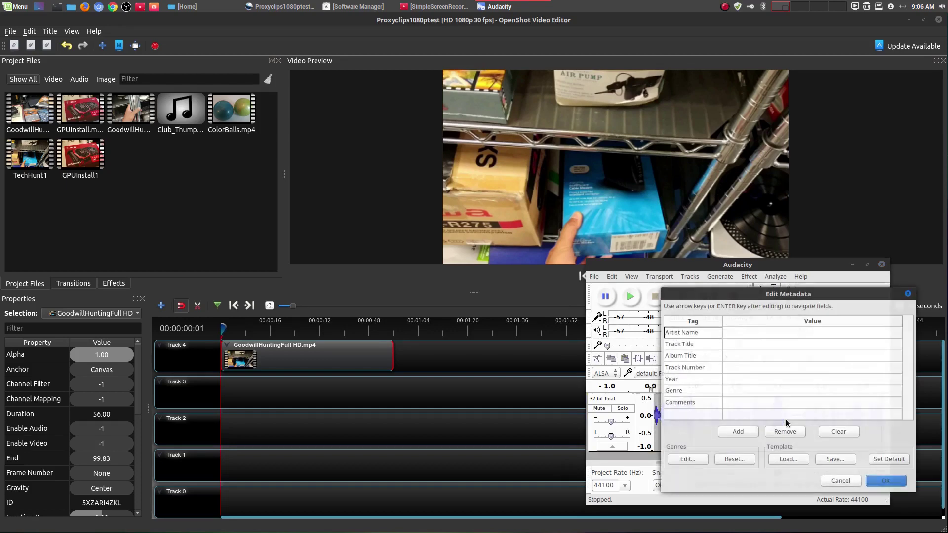
left_click(884, 485)
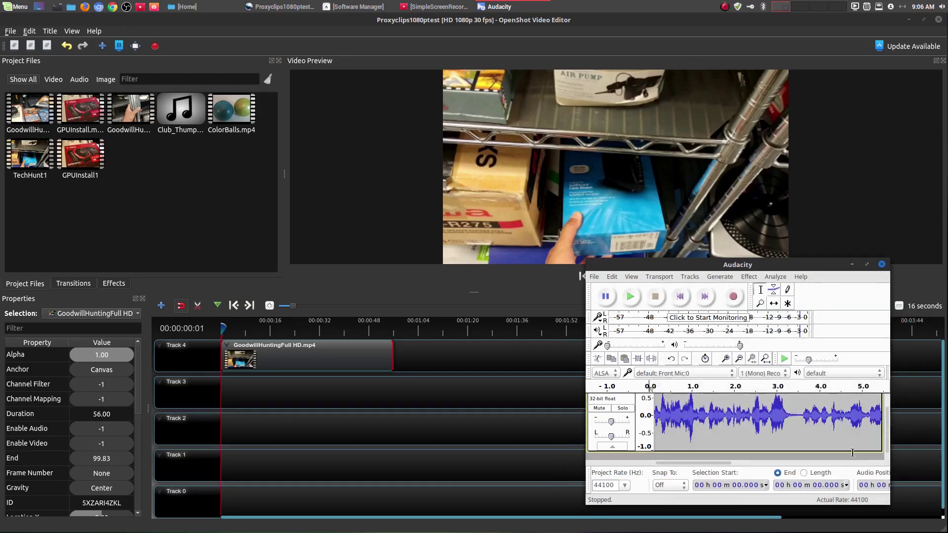
Step: Switch back to OpenShot, import testrecord1.mp3 from the Recordings folder and place it at the start of Track 3
left_click(850, 265)
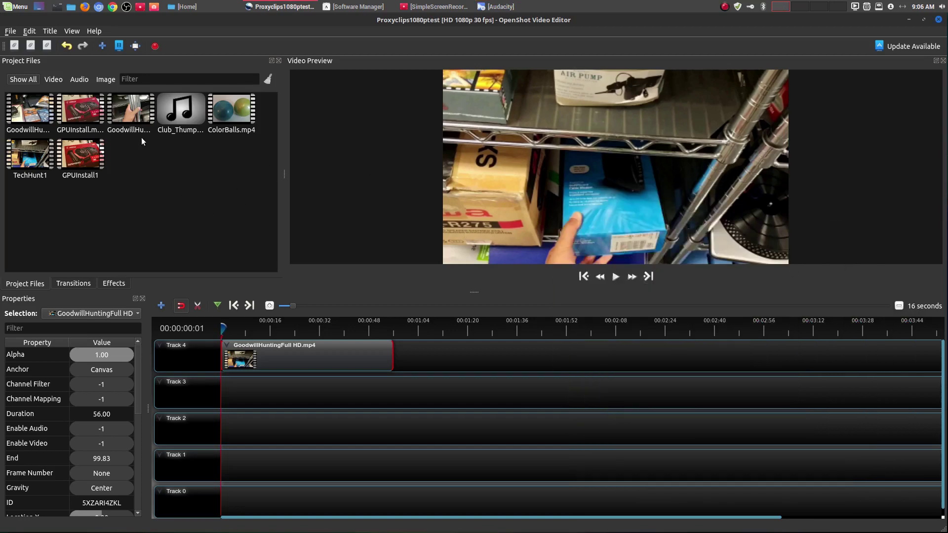
left_click(103, 49)
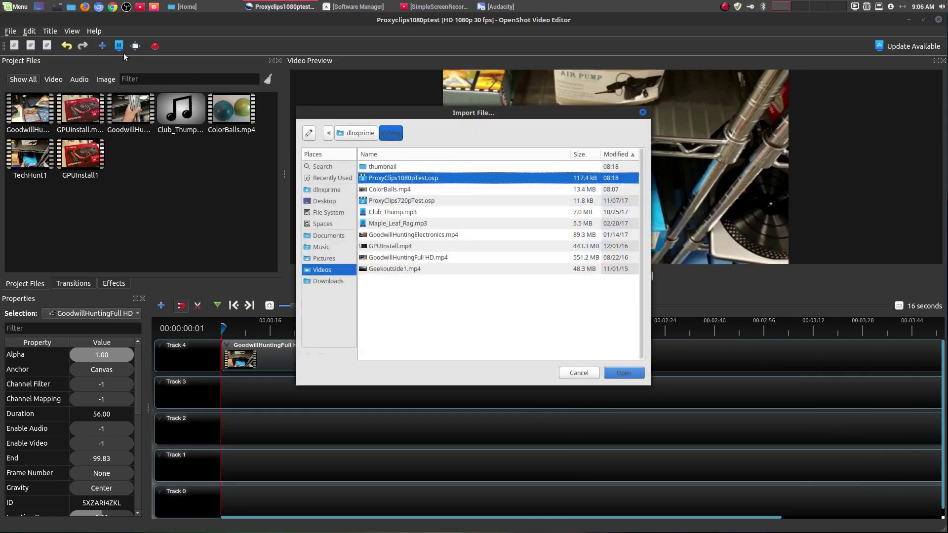
left_click(369, 134)
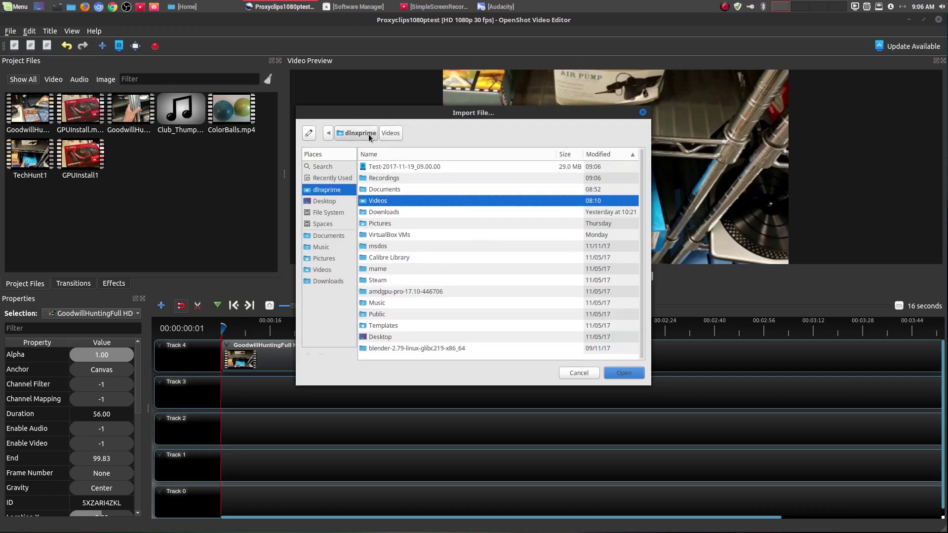
double_click(387, 179)
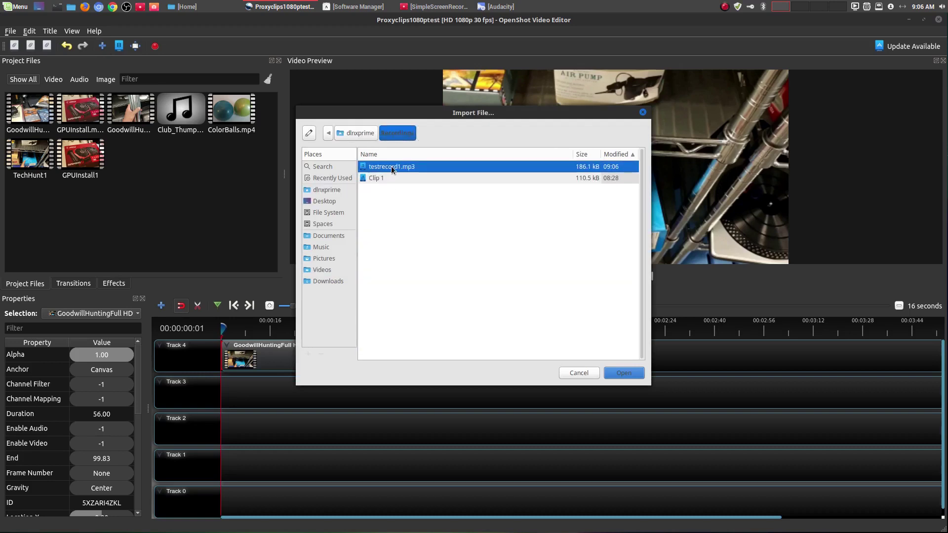
double_click(391, 166)
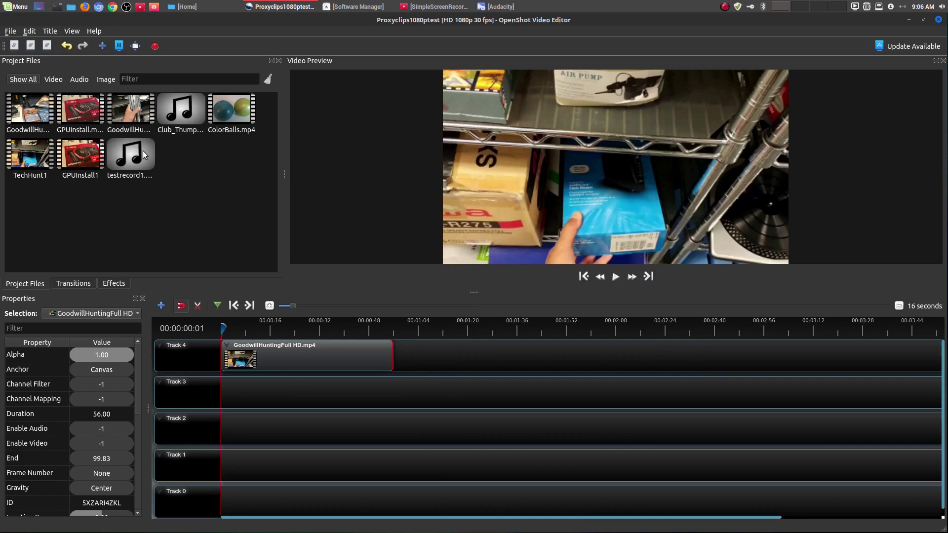
left_click_drag(144, 150, 217, 391)
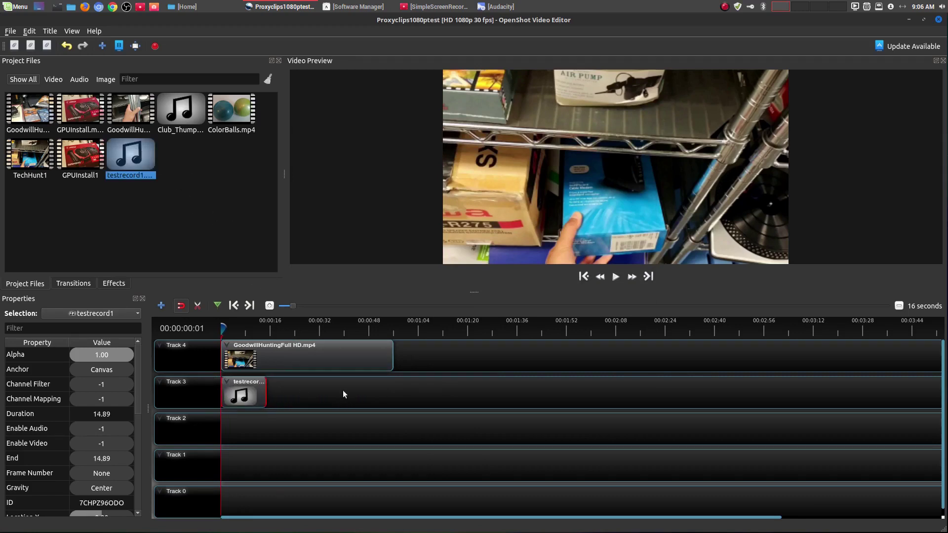
Step: Play about the first 6 seconds of the timeline to check the voice-over against the video, then return the playhead to the start
left_click(615, 276)
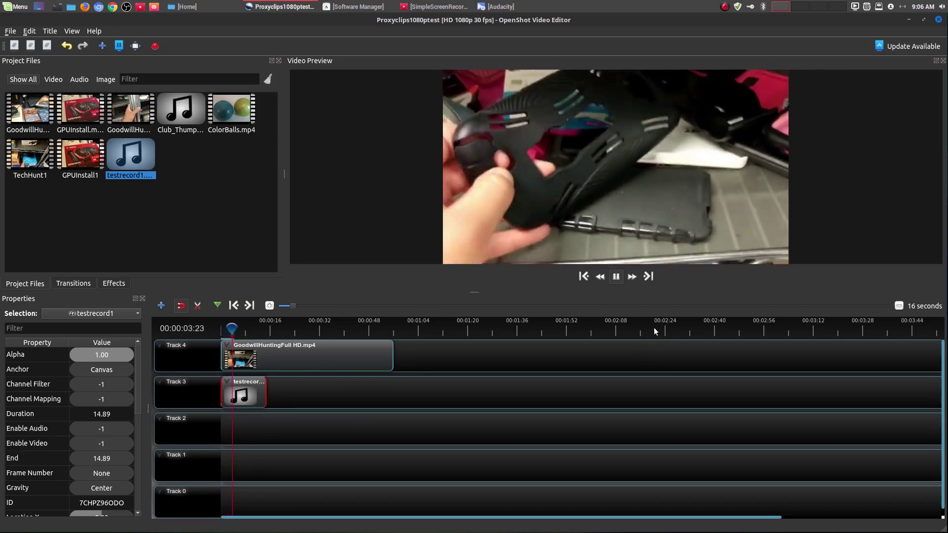
left_click(615, 277)
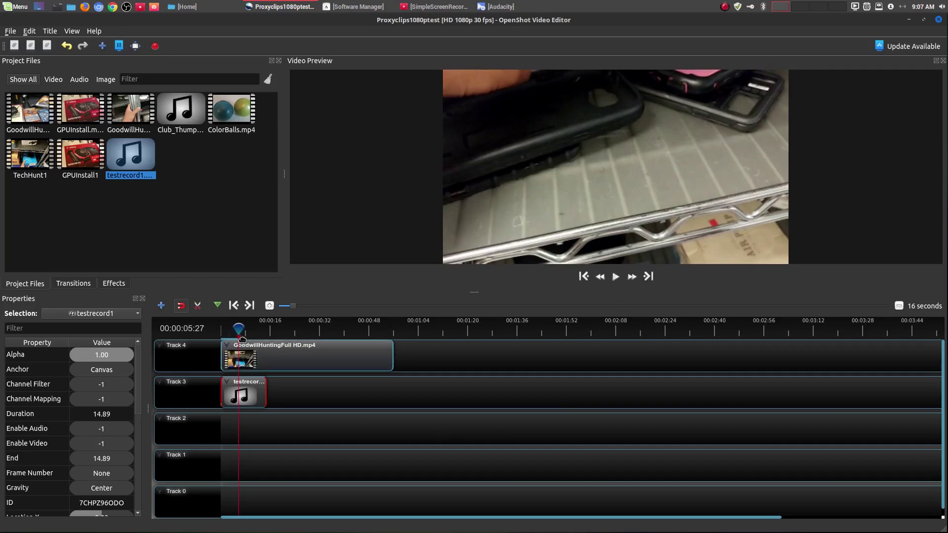
left_click_drag(239, 328, 218, 331)
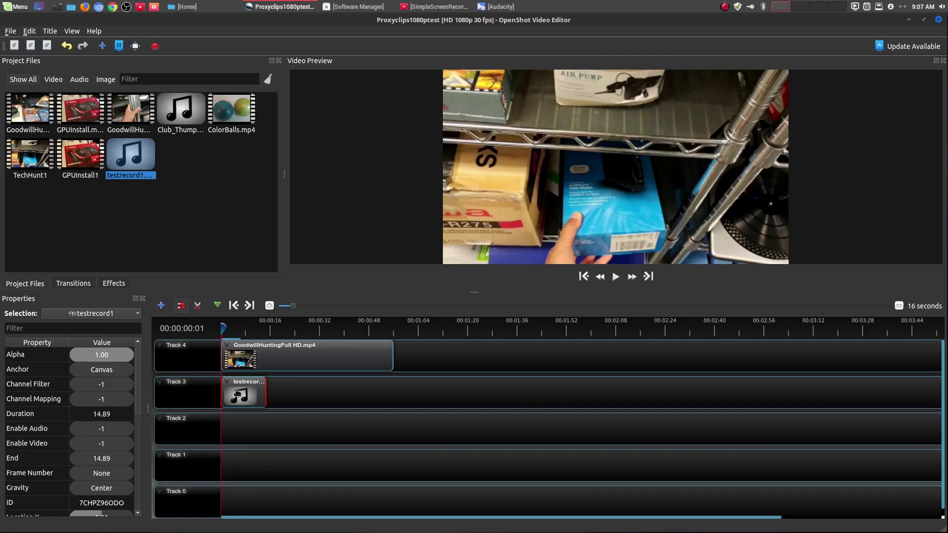
Step: Look through the volume level options for the entire testrecord1 clip on Track 3 without choosing one
right_click(238, 393)
mouse_move(300, 320)
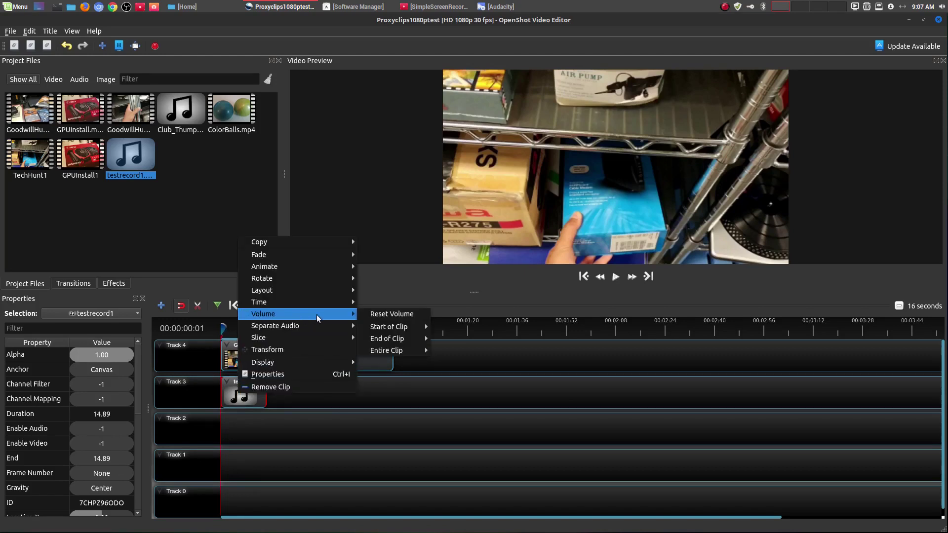
mouse_move(390, 350)
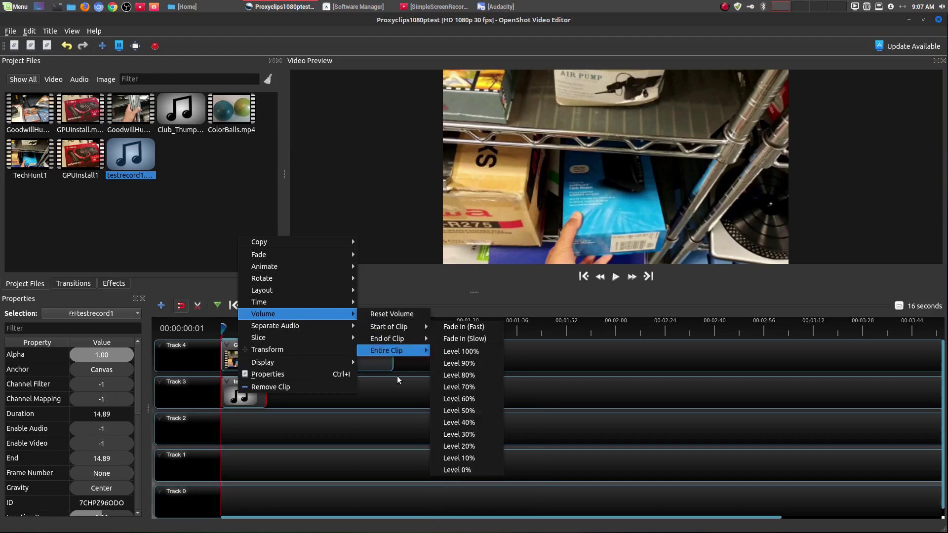
left_click(177, 418)
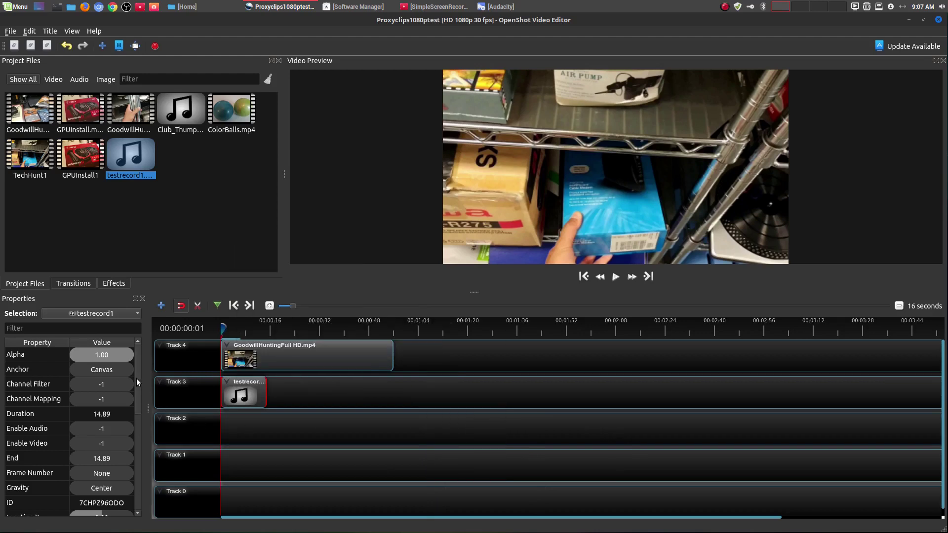
Step: Review the testrecord1 clip's properties down to Volume, and scrub the playhead about 4 seconds in and back to the start
left_click_drag(137, 378, 130, 497)
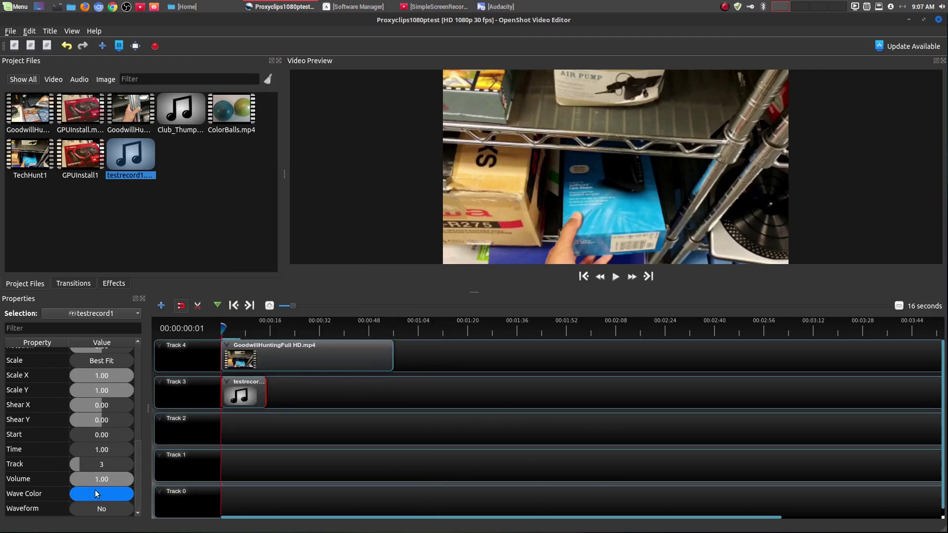
scroll(127, 473, "up", 5)
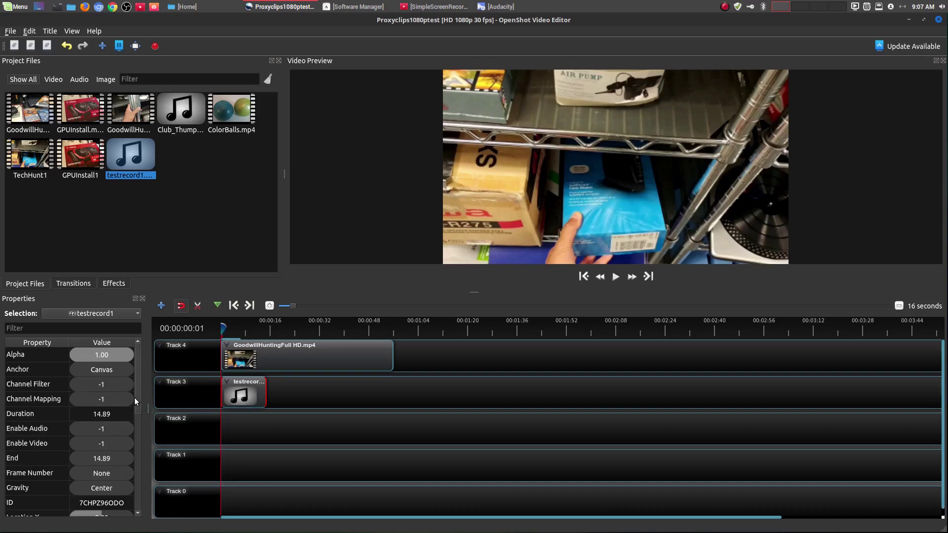
left_click_drag(135, 397, 143, 502)
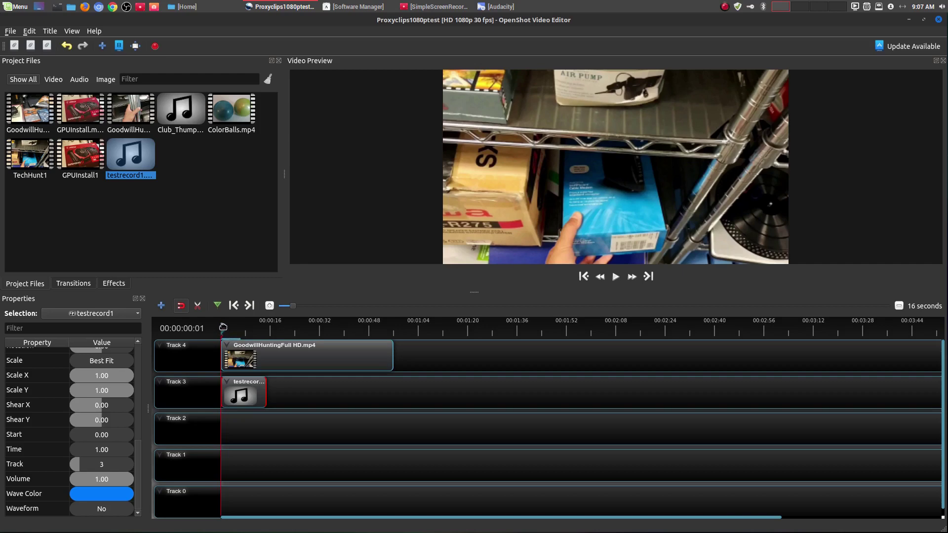
left_click_drag(223, 328, 231, 328)
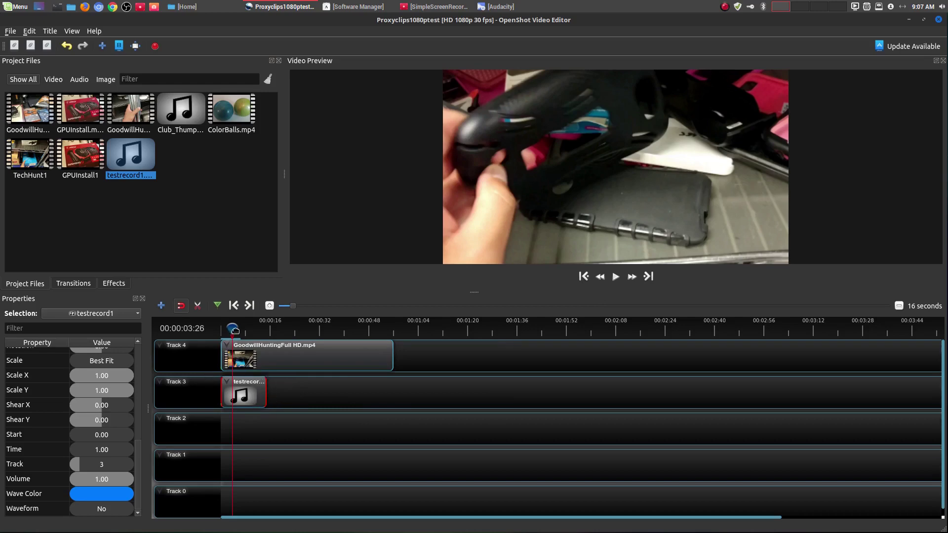
left_click_drag(235, 329, 221, 330)
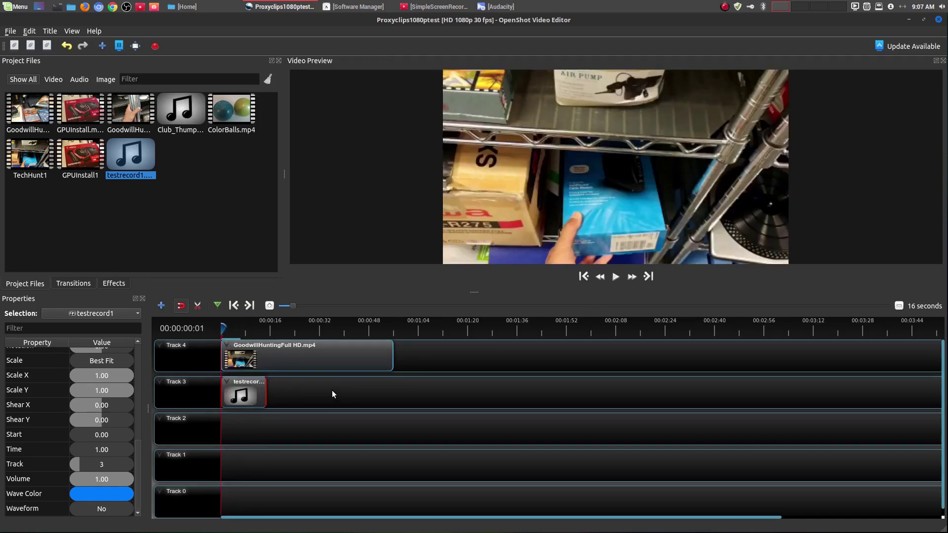